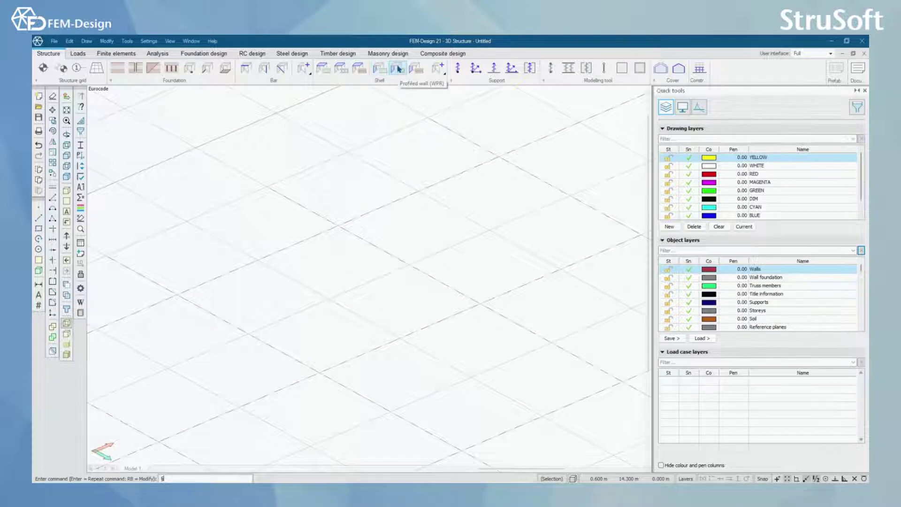
# - Browse the other shell element types in the Shell flyout, then close the list
pyautogui.click(441, 72)
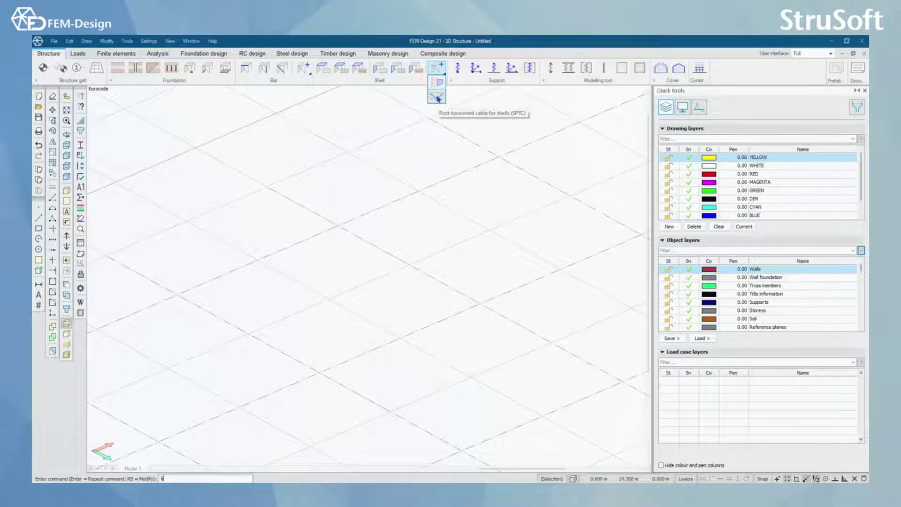
pyautogui.click(438, 99)
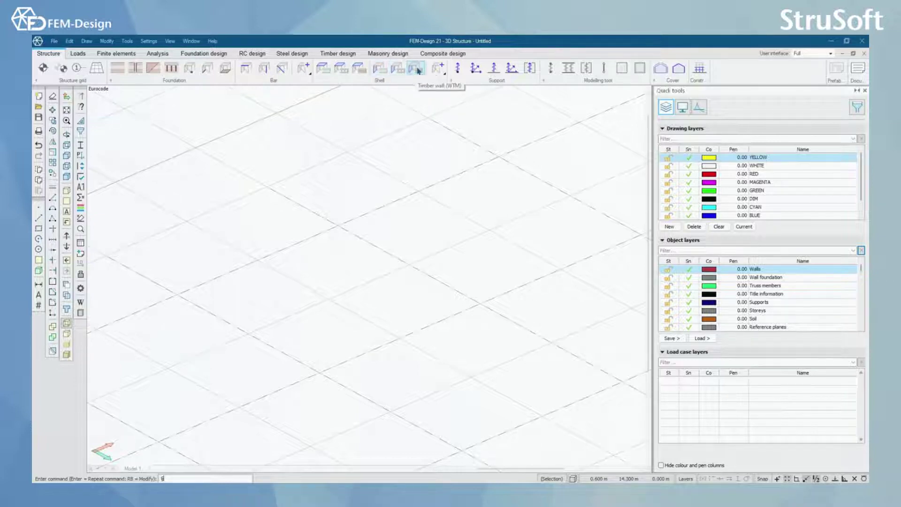
# - Start a straight plane wall, place a start point, then cancel the wall
pyautogui.click(379, 68)
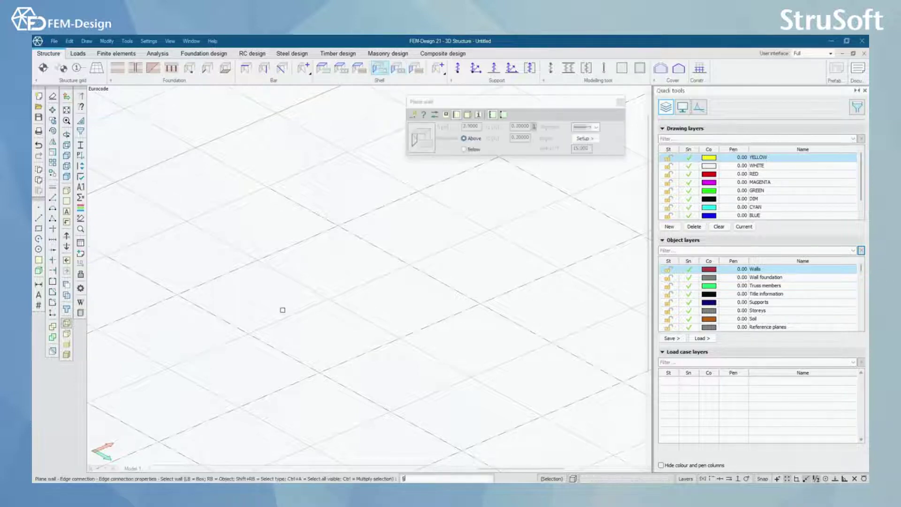
pyautogui.click(413, 115)
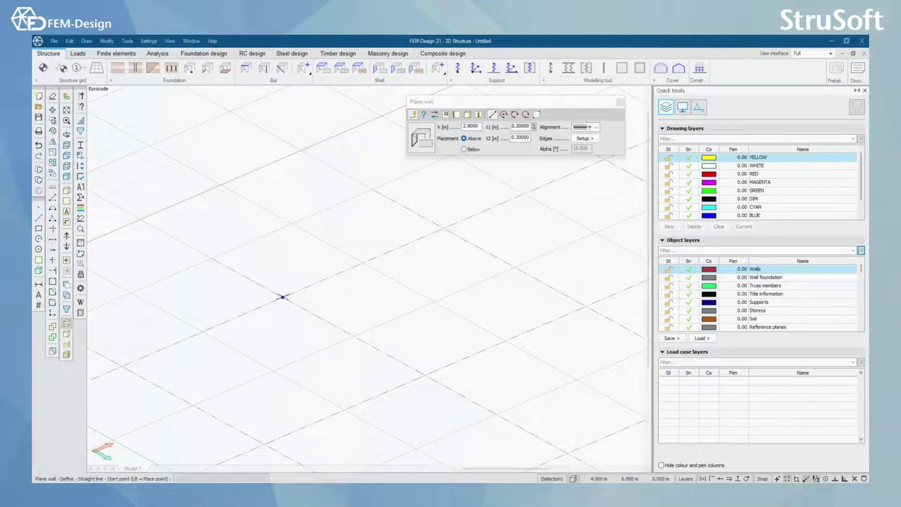
pyautogui.click(282, 297)
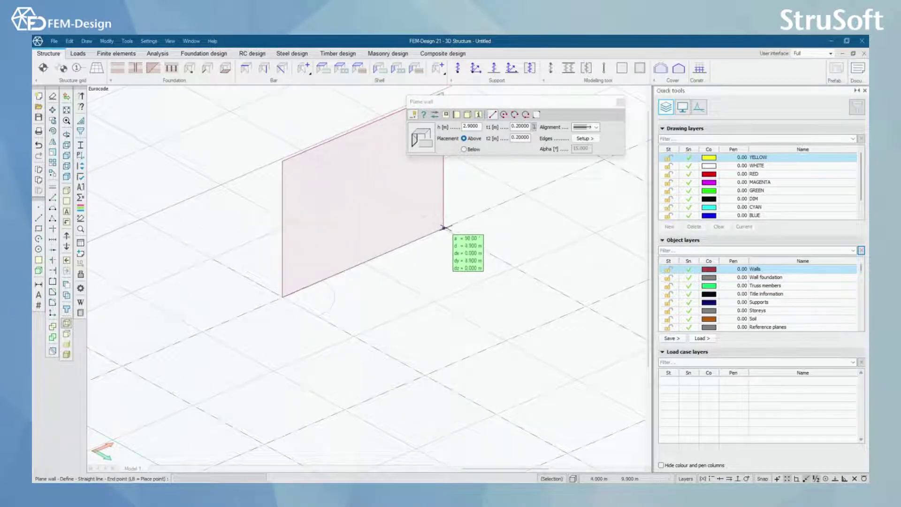
pyautogui.scroll(-2, 336, 378)
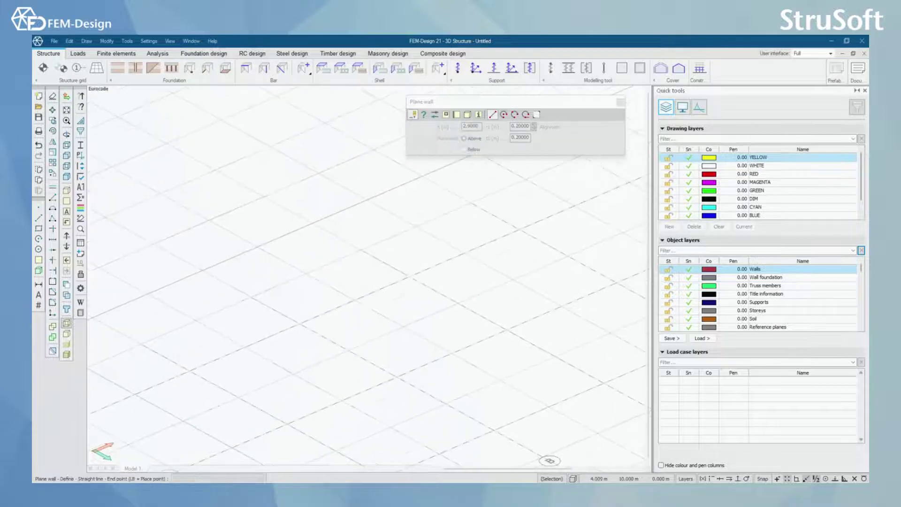
pyautogui.press('Escape')
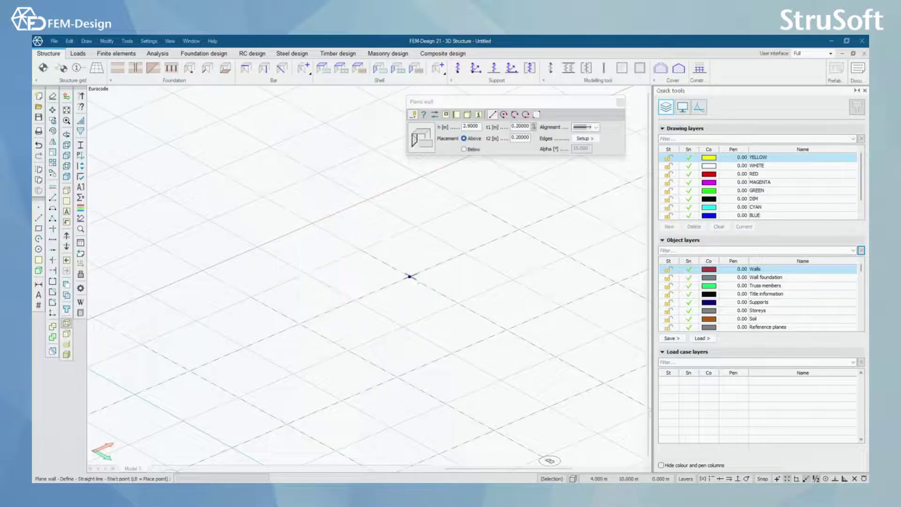
# - Review the plane wall's general properties, close that window, and exit the wall tool
pyautogui.click(423, 143)
pyautogui.click(370, 134)
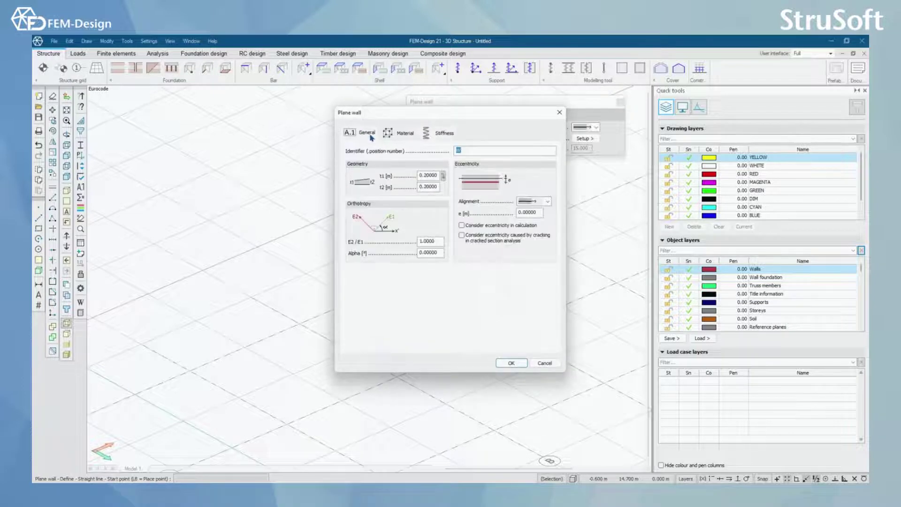
pyautogui.moveTo(416, 115); pyautogui.dragTo(359, 120)
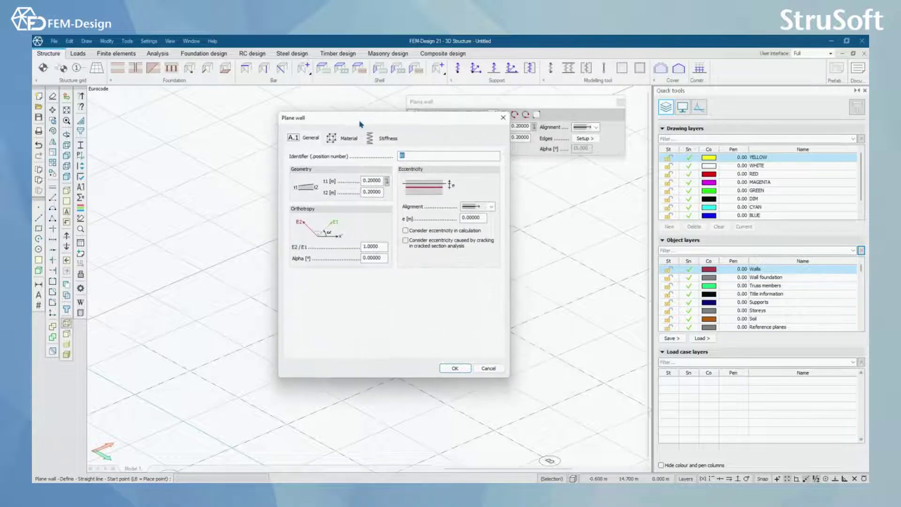
pyautogui.click(504, 117)
pyautogui.click(621, 103)
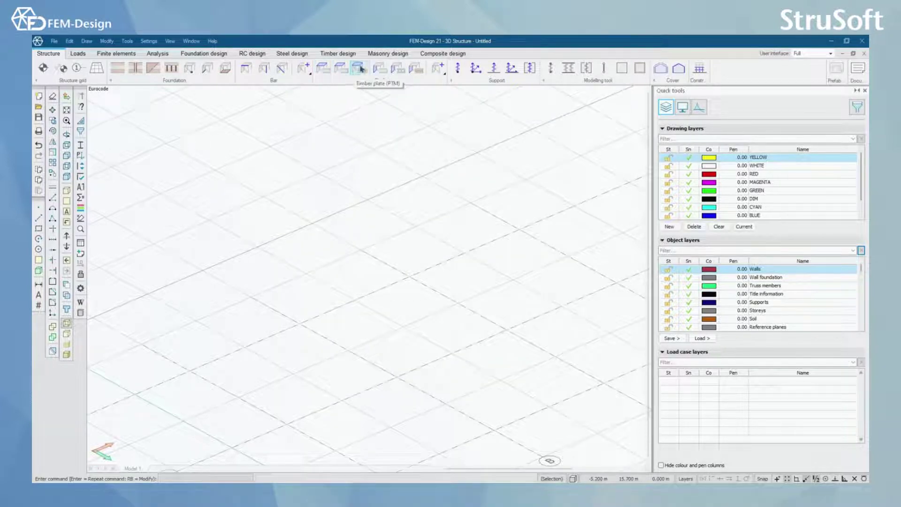
# - Draw a rectangular plane plate with t1 = 0.2 m from two opposite grid corners
pyautogui.click(323, 69)
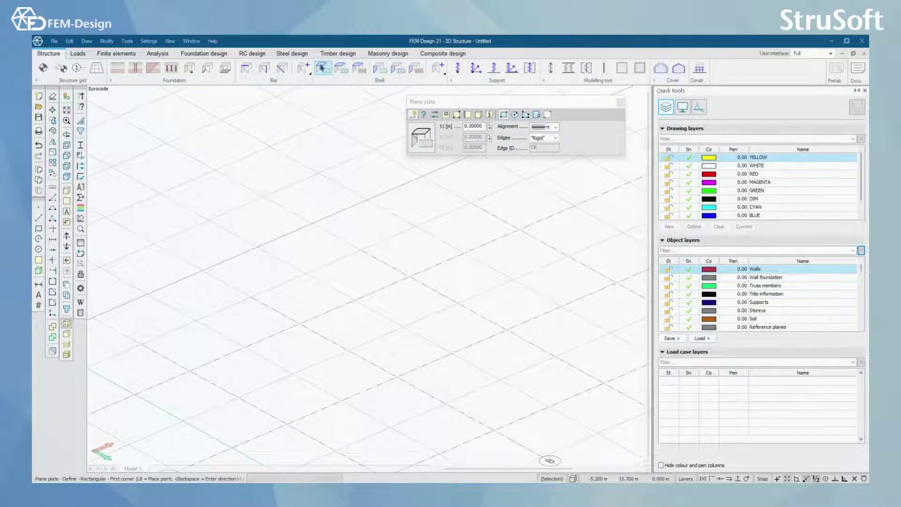
pyautogui.moveTo(333, 318); pyautogui.dragTo(368, 278, button='middle')
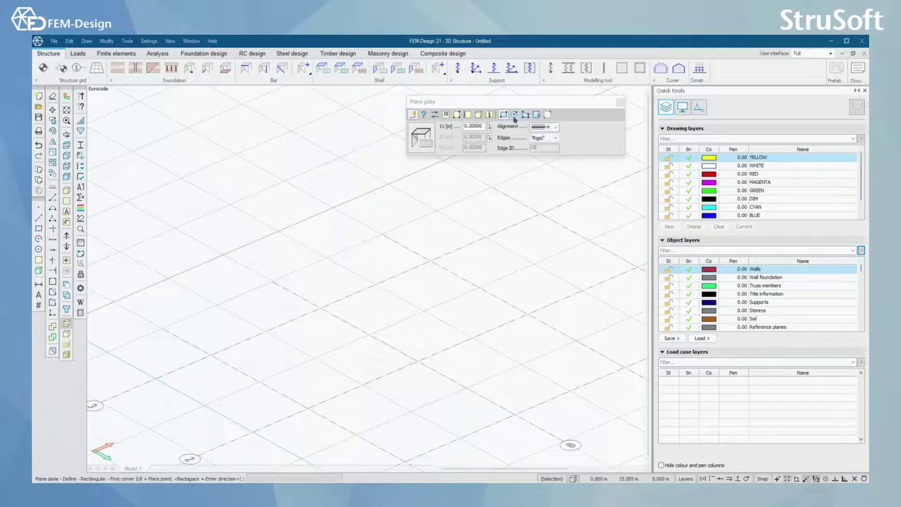
pyautogui.scroll(-2, 417, 266)
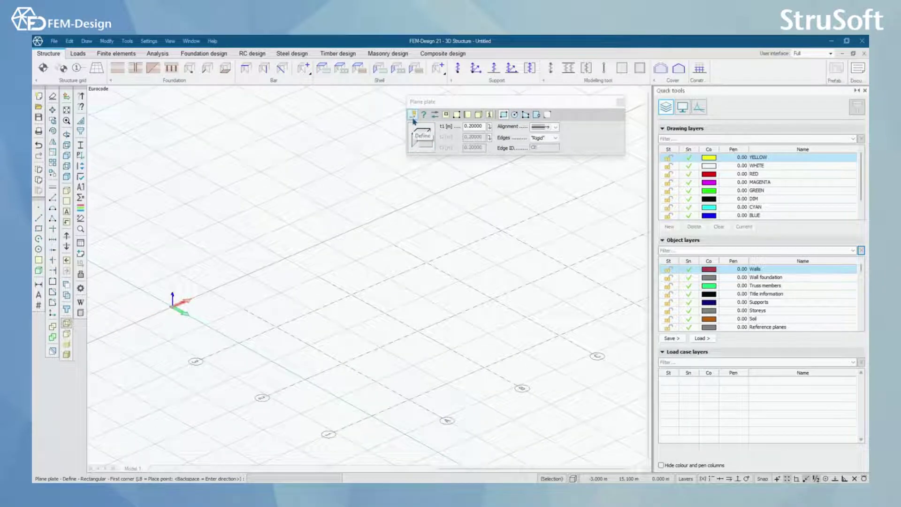
pyautogui.click(481, 125)
pyautogui.doubleClick(480, 125)
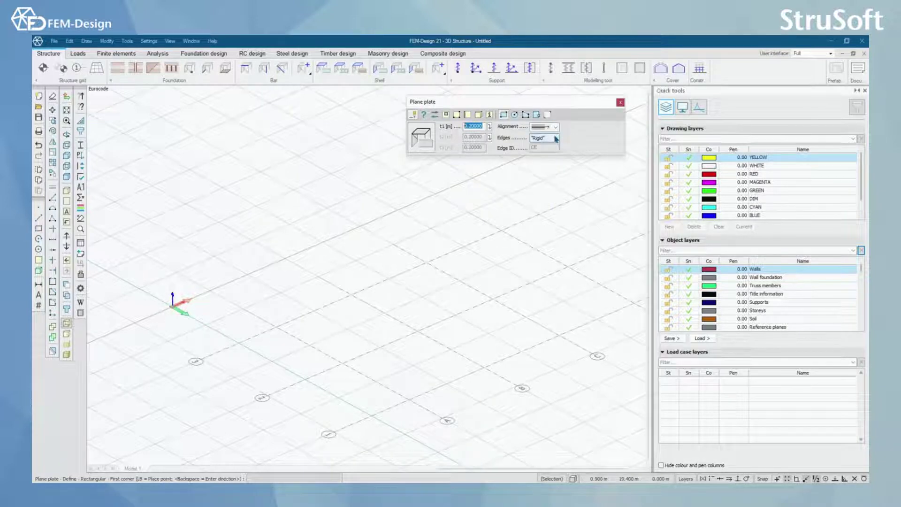
pyautogui.click(276, 325)
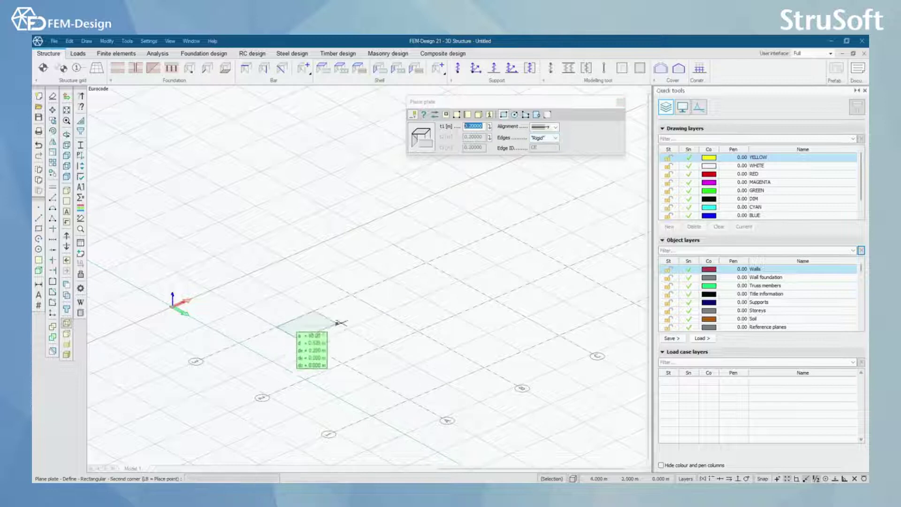
pyautogui.click(517, 339)
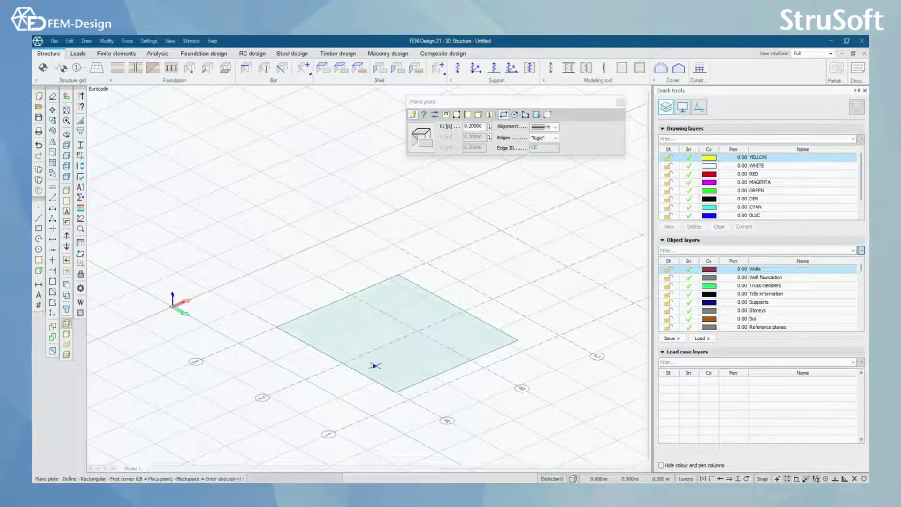
pyautogui.moveTo(374, 365); pyautogui.dragTo(376, 331, button='middle')
pyautogui.scroll(3, 375, 331)
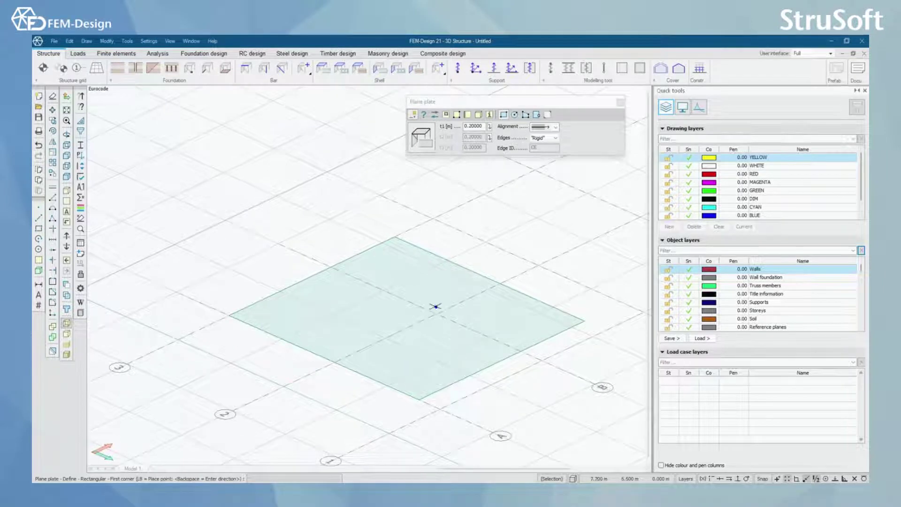
pyautogui.scroll(-2, 431, 318)
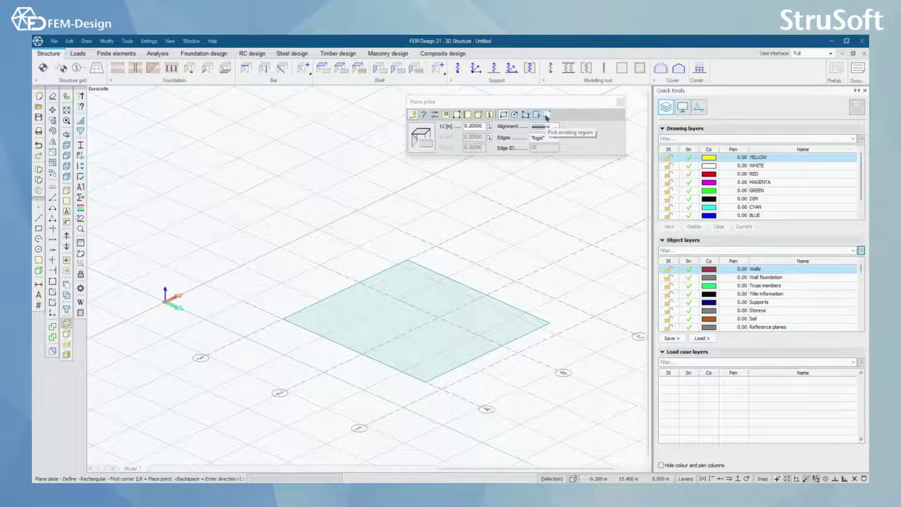
# - Draw a trial circular plate, then undo it and end the plate command
pyautogui.click(514, 114)
pyautogui.moveTo(580, 214); pyautogui.dragTo(469, 302, button='middle')
pyautogui.click(523, 288)
pyautogui.click(544, 231)
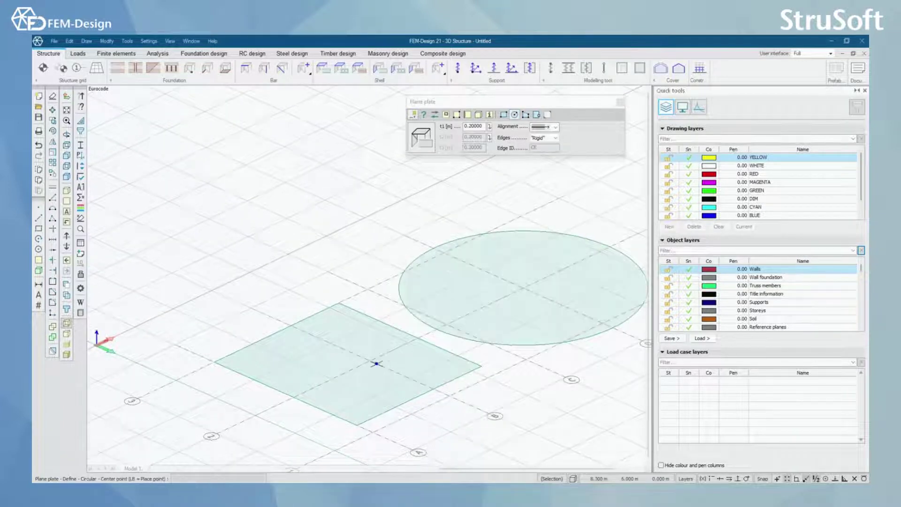
pyautogui.hotkey('ctrl', 'z')
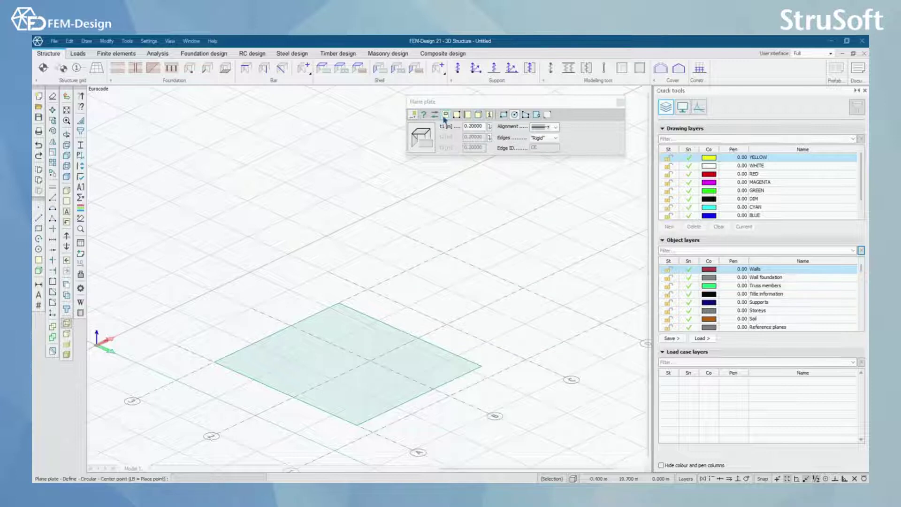
pyautogui.press('Escape')
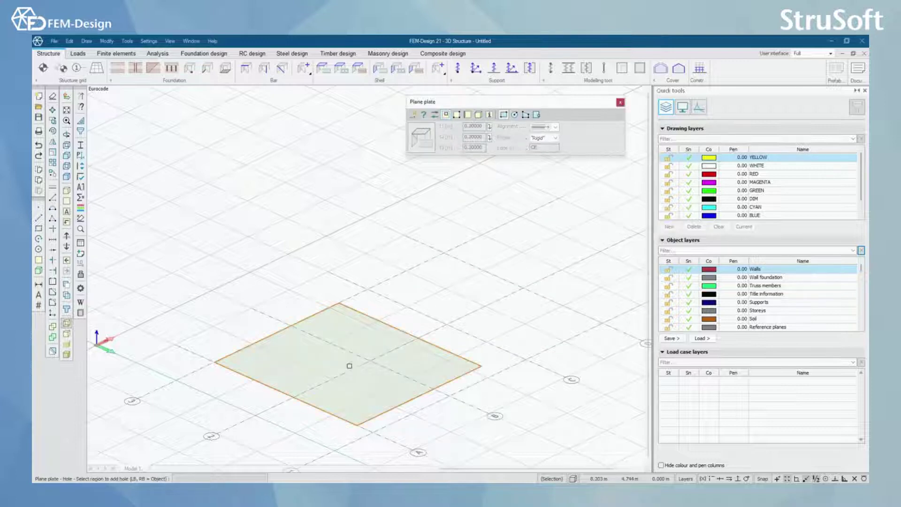
# - Cut a rectangular hole through the middle of the plate with two corner points
pyautogui.moveTo(348, 366); pyautogui.dragTo(455, 309, button='middle')
pyautogui.scroll(1, 452, 311)
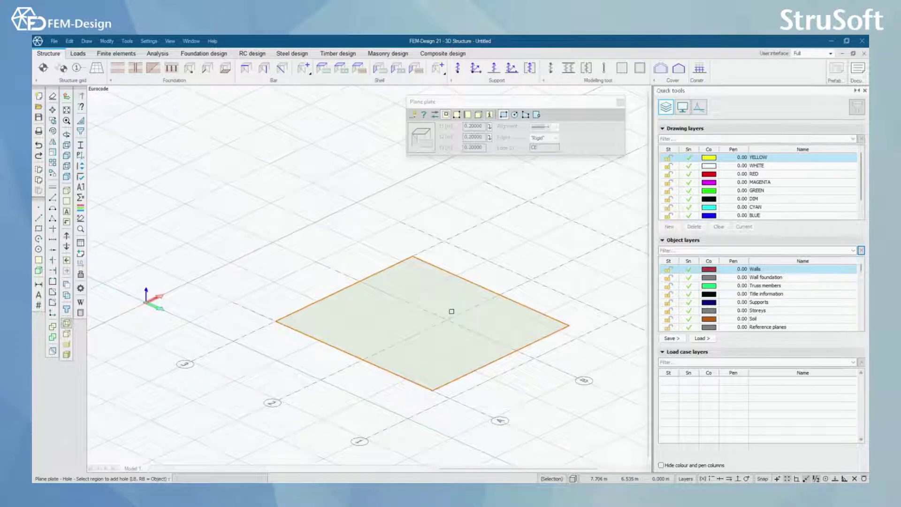
pyautogui.click(452, 311)
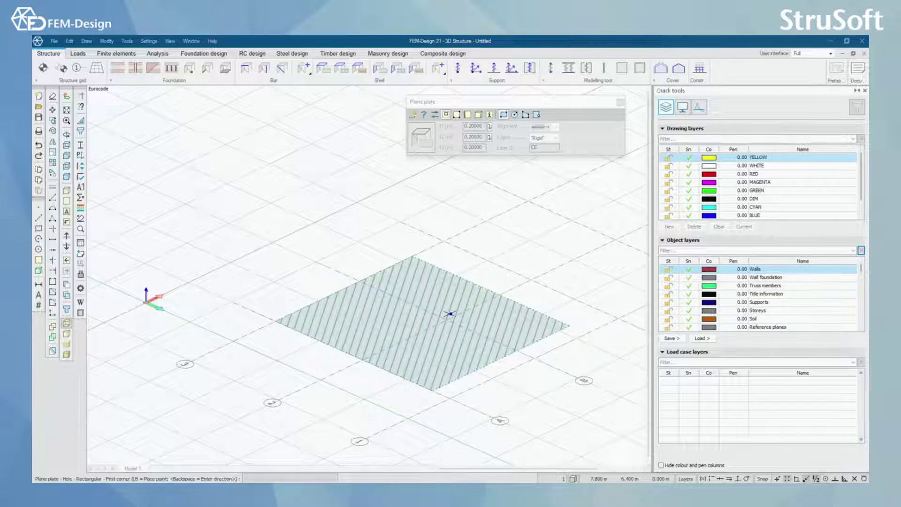
pyautogui.click(448, 290)
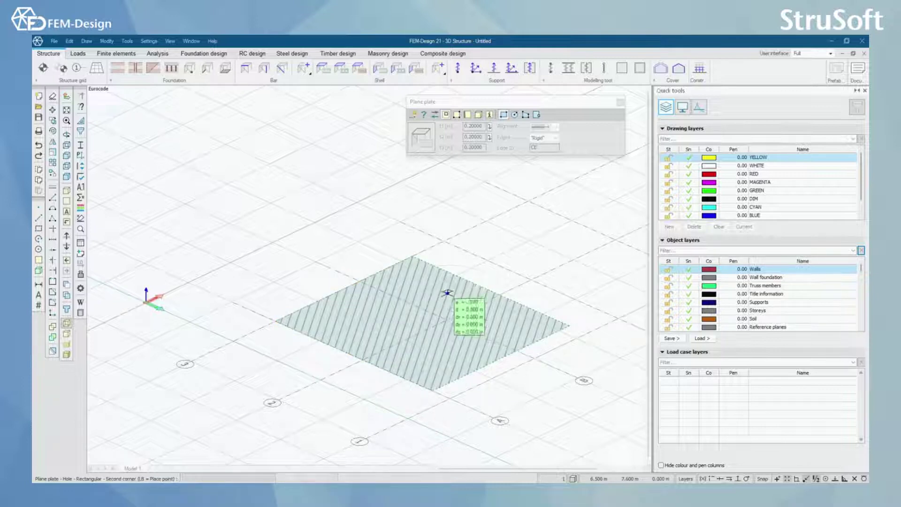
pyautogui.click(463, 346)
pyautogui.moveTo(395, 347); pyautogui.dragTo(453, 217)
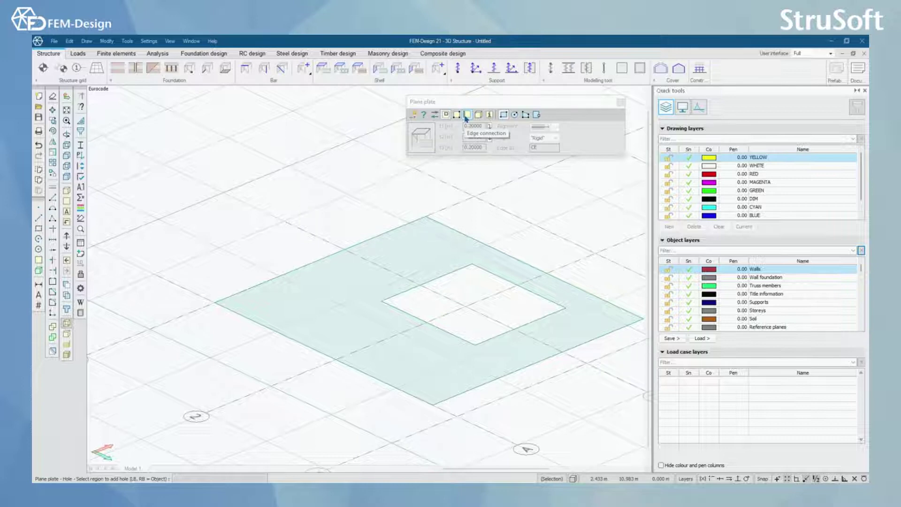
# - Start an edge connection and pick an edge of the holed plate
pyautogui.click(467, 116)
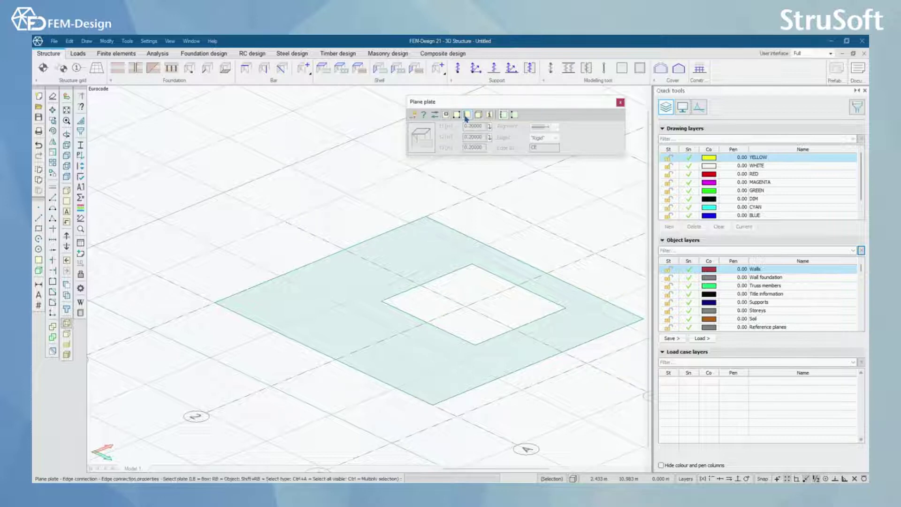
pyautogui.click(418, 256)
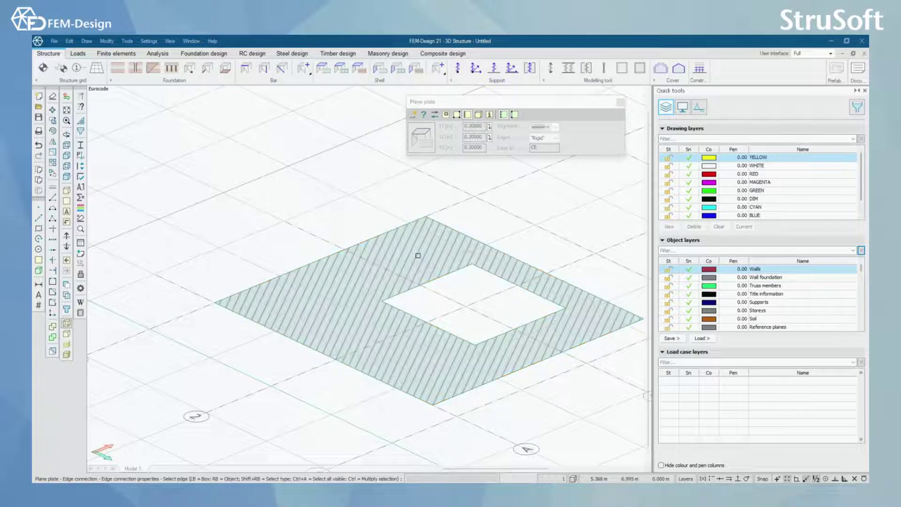
pyautogui.click(379, 236)
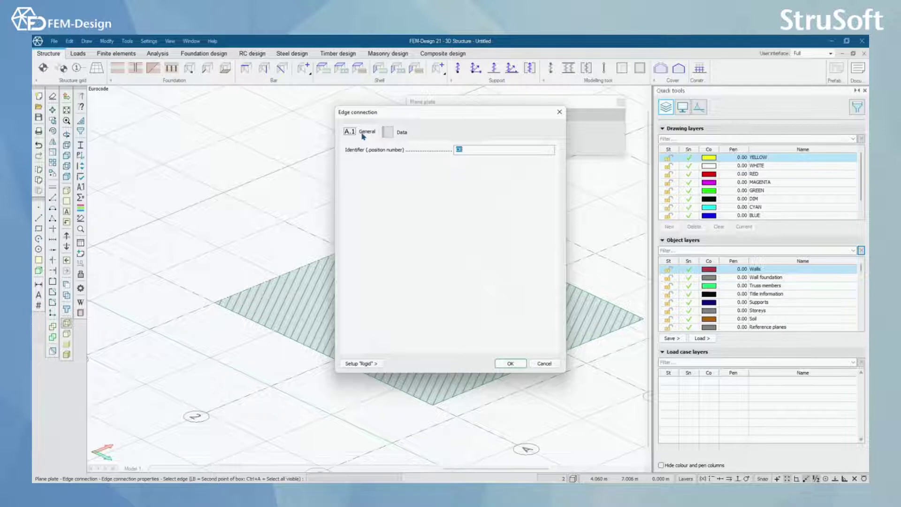
# - Review the edge connection's identifier and stiffness data, keep Custom type, and close the dialog
pyautogui.click(488, 150)
pyautogui.doubleClick(478, 150)
pyautogui.click(393, 135)
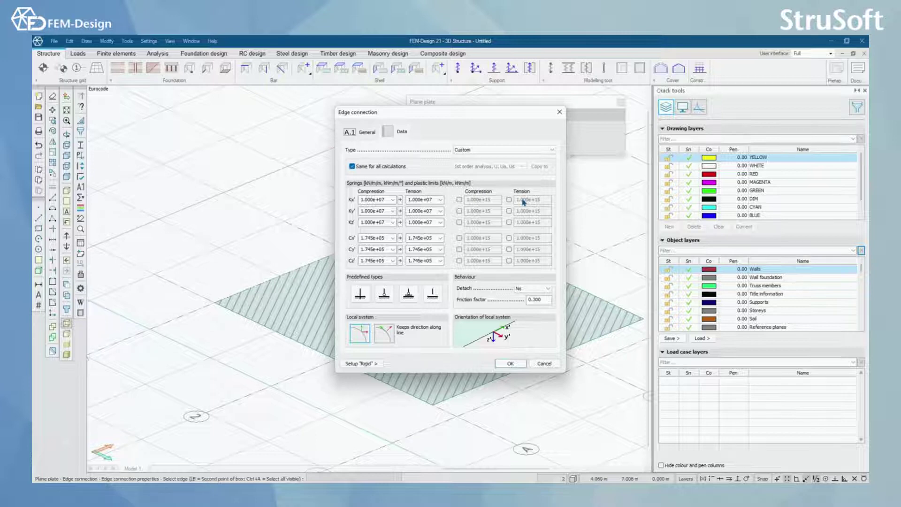
pyautogui.click(488, 150)
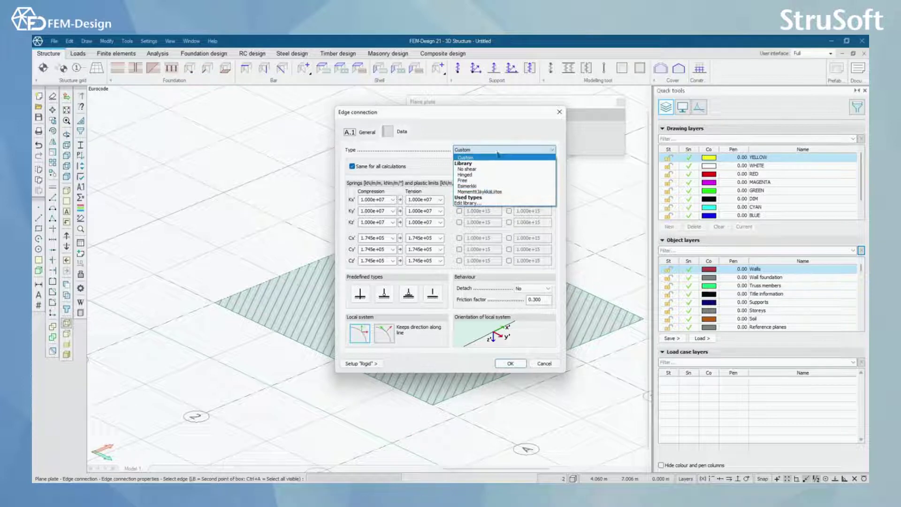
pyautogui.click(504, 158)
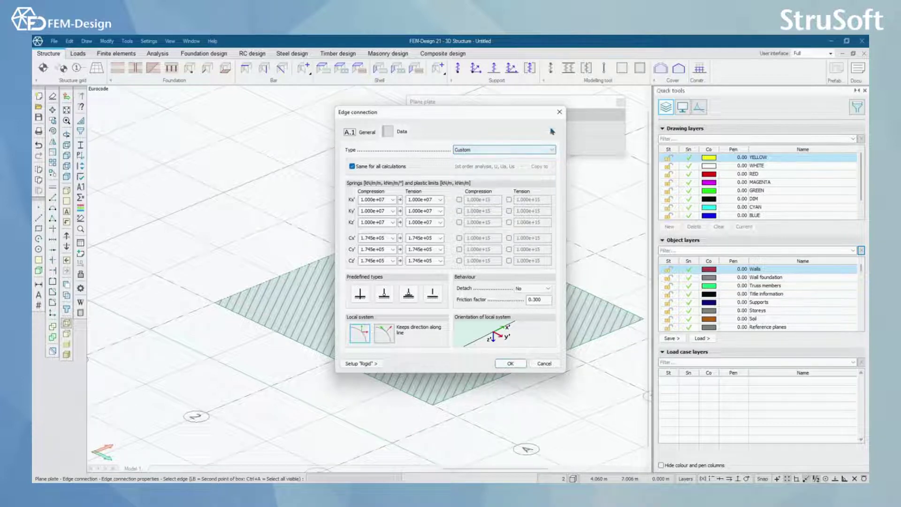
pyautogui.click(559, 112)
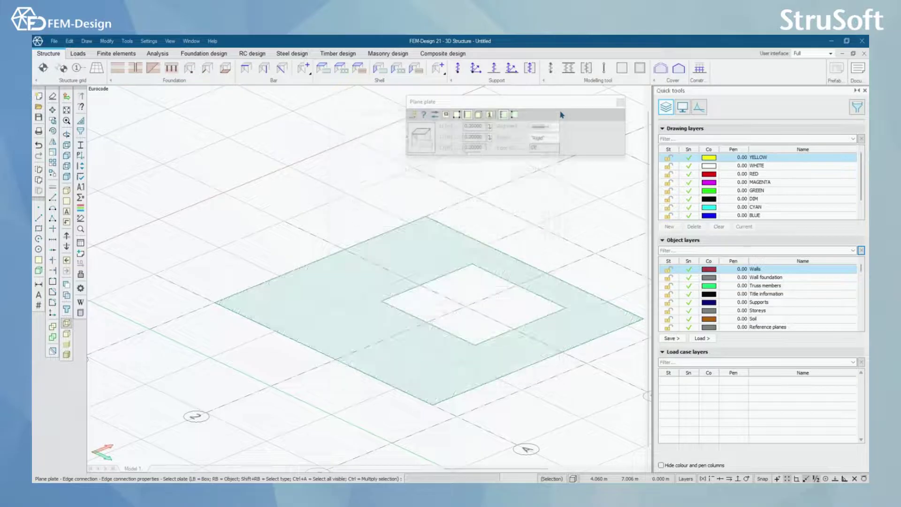
# - Switch to the Profiled plate tool and set its analytical model to Panel
pyautogui.click(620, 103)
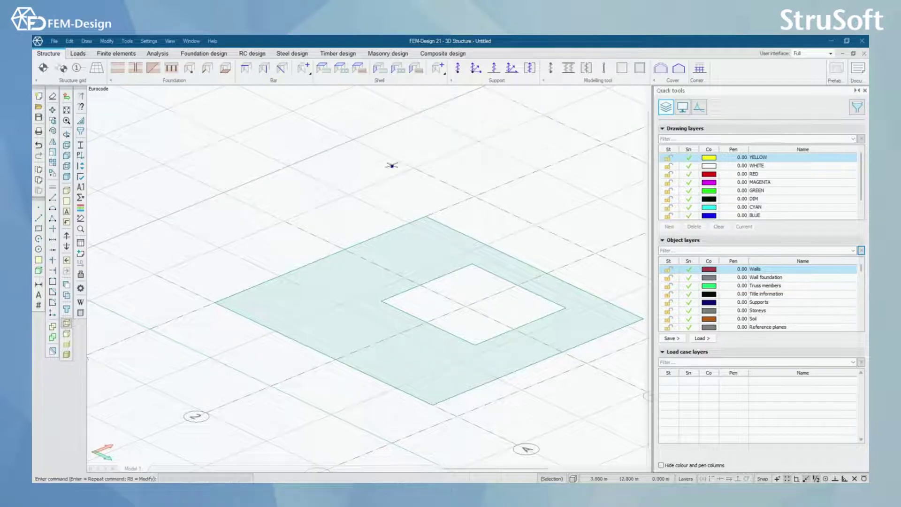
pyautogui.click(343, 70)
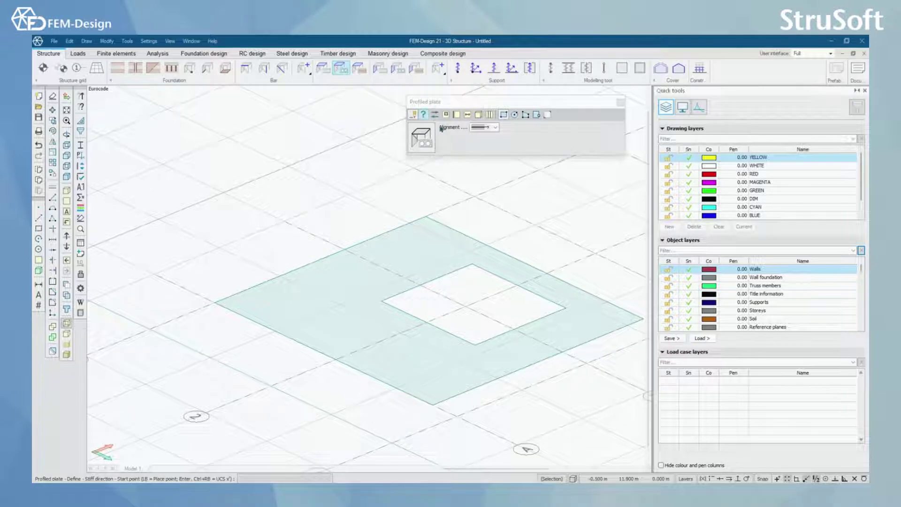
pyautogui.click(429, 141)
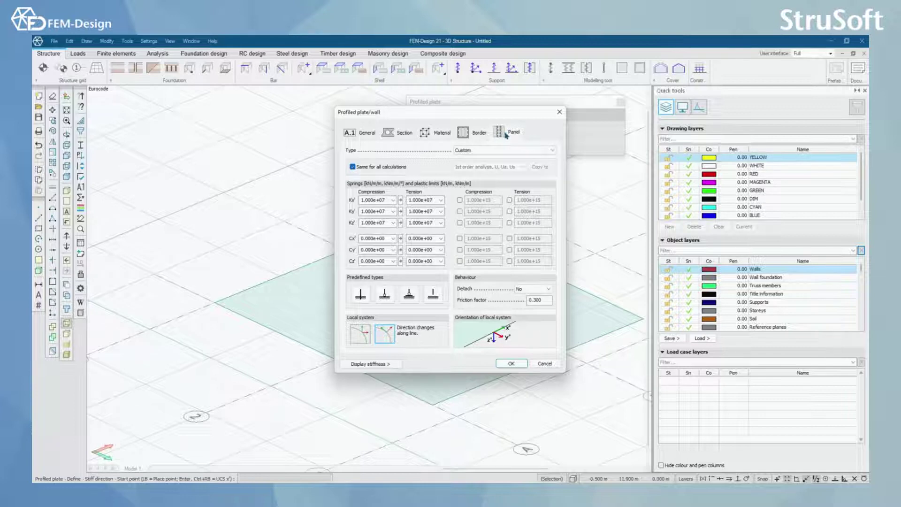
pyautogui.click(367, 133)
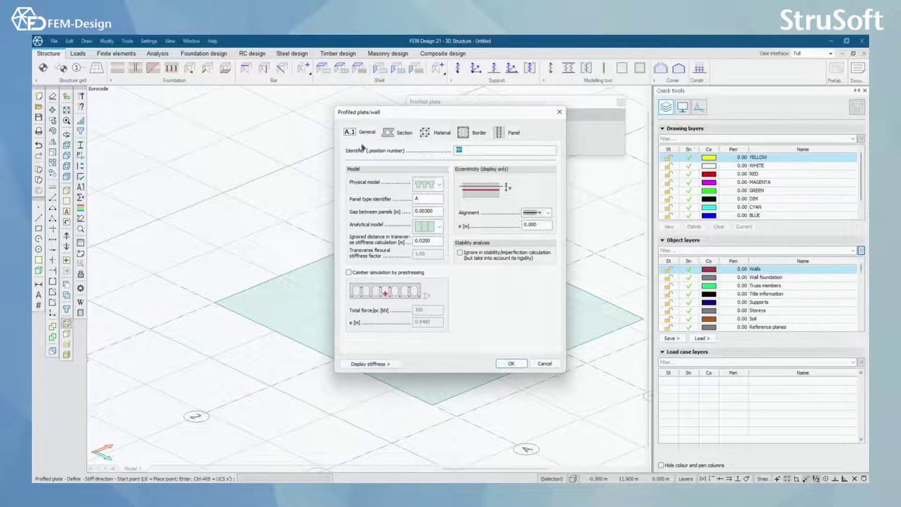
pyautogui.click(435, 227)
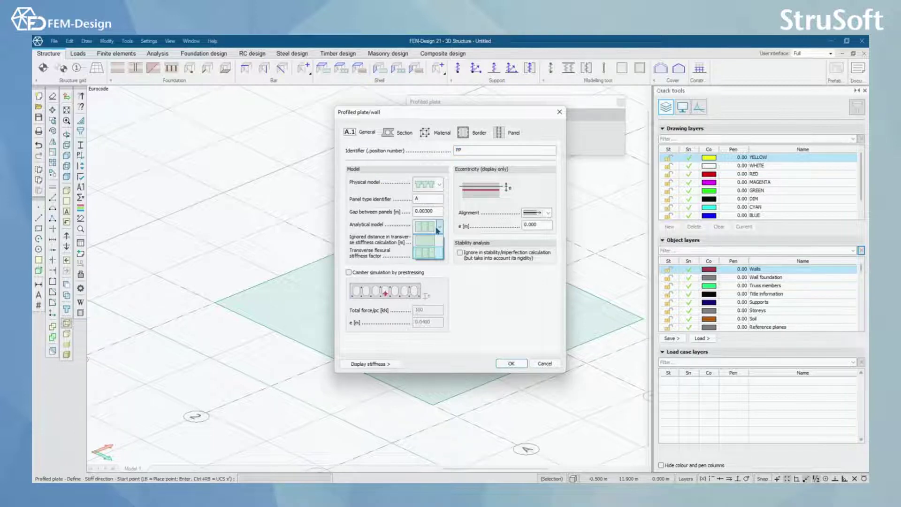
pyautogui.click(436, 254)
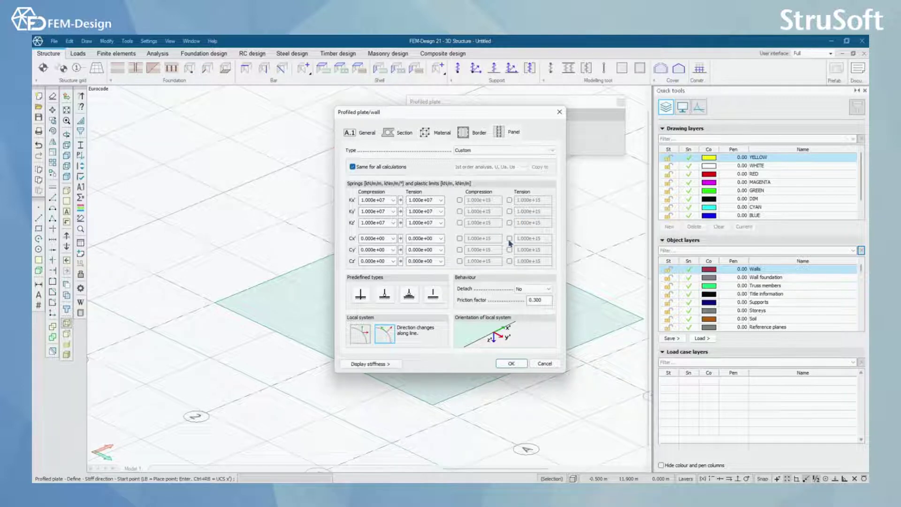
# - Compare analytical models, review the Border and Panel connection tabs, then choose the panel model
pyautogui.click(367, 132)
pyautogui.click(431, 232)
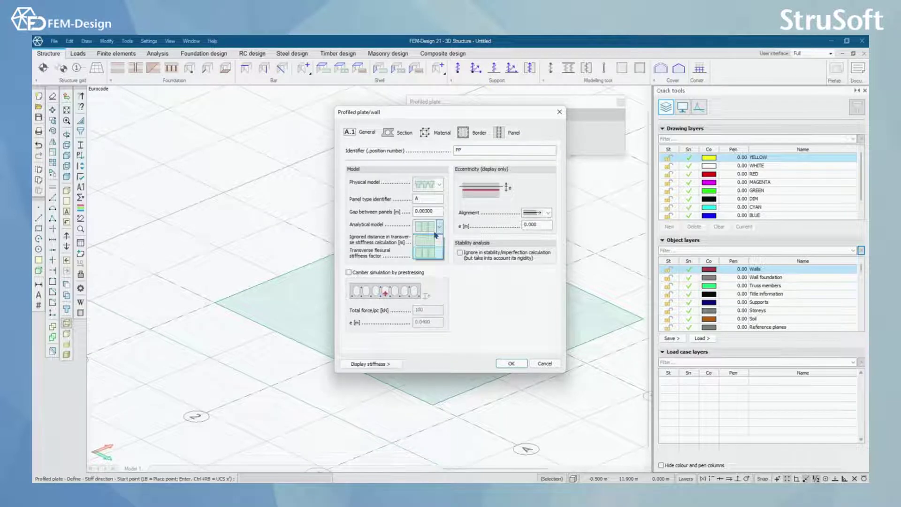
pyautogui.click(434, 241)
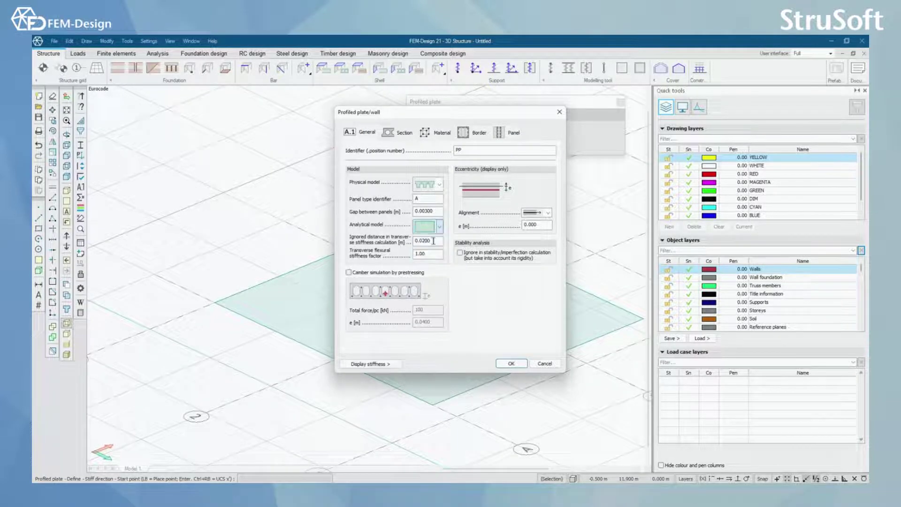
pyautogui.click(478, 140)
pyautogui.click(499, 133)
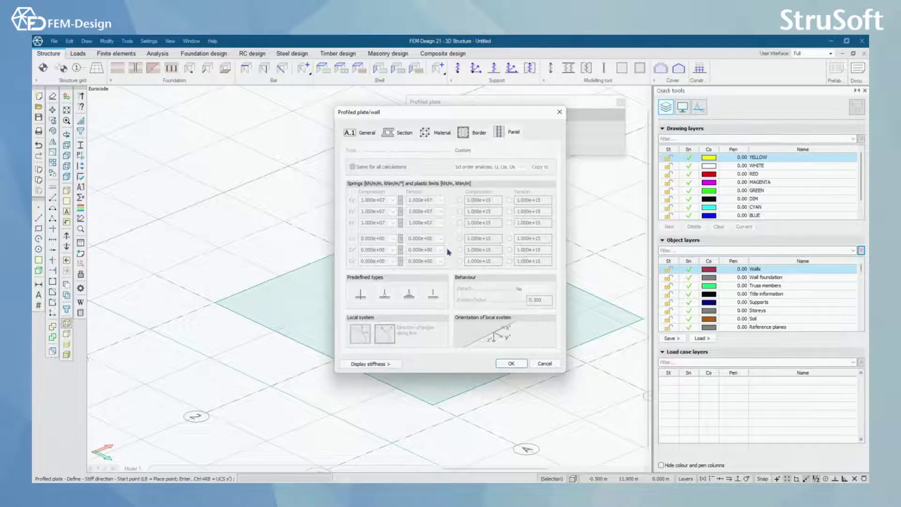
pyautogui.click(367, 133)
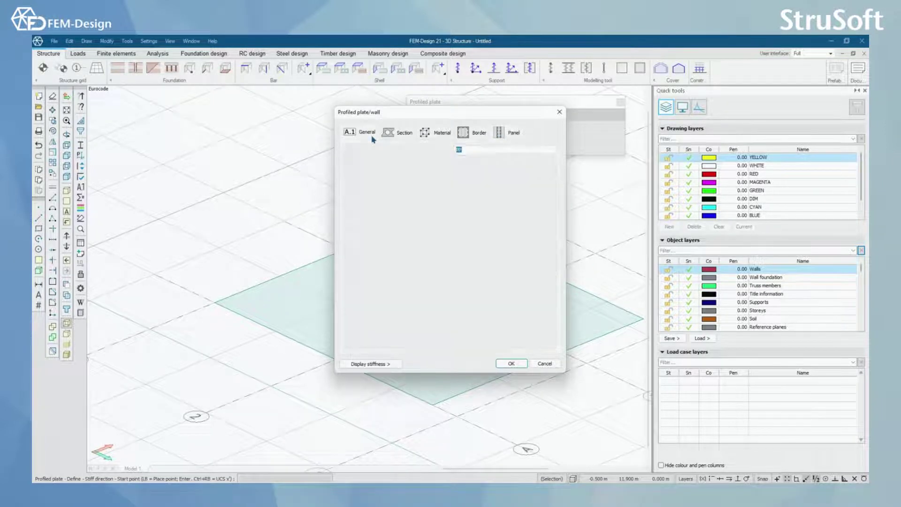
pyautogui.click(437, 227)
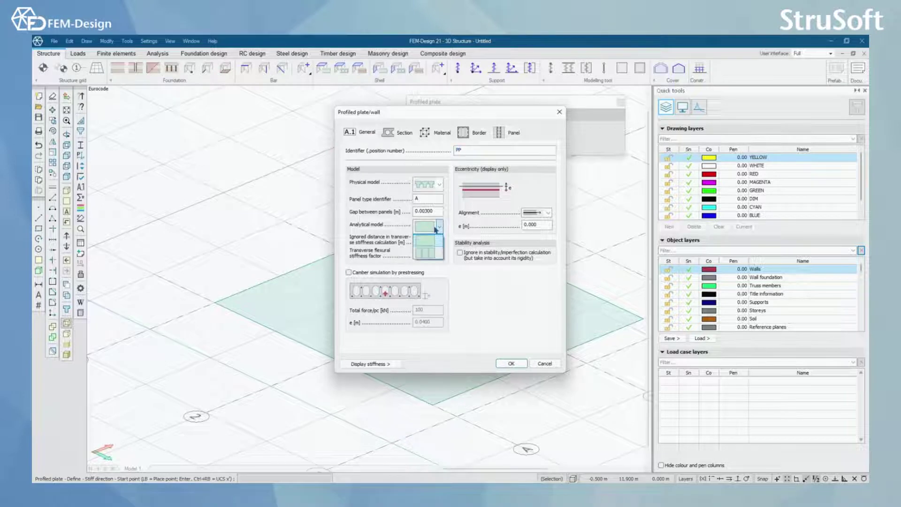
pyautogui.click(431, 251)
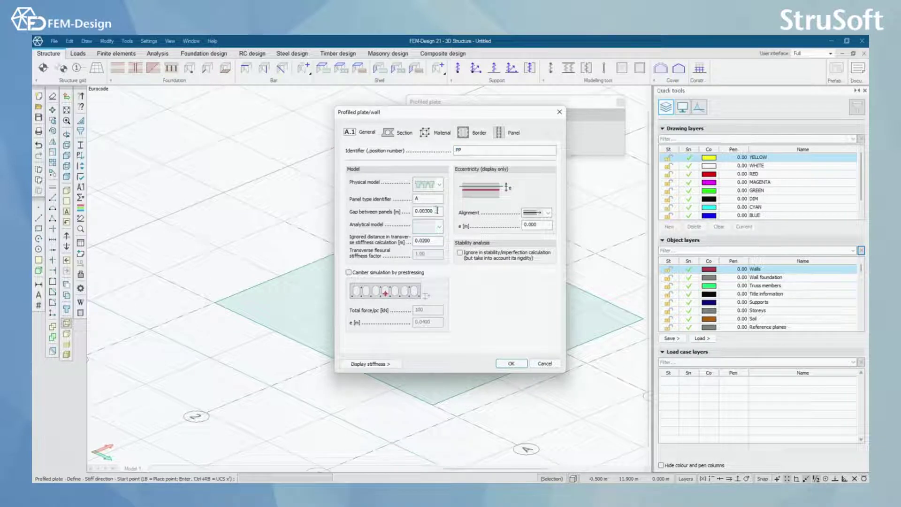
# - Check panel type A, the 0.00300 panel gap and the 0.0200 ignored distance
pyautogui.click(427, 198)
pyautogui.doubleClick(432, 199)
pyautogui.press('Tab')
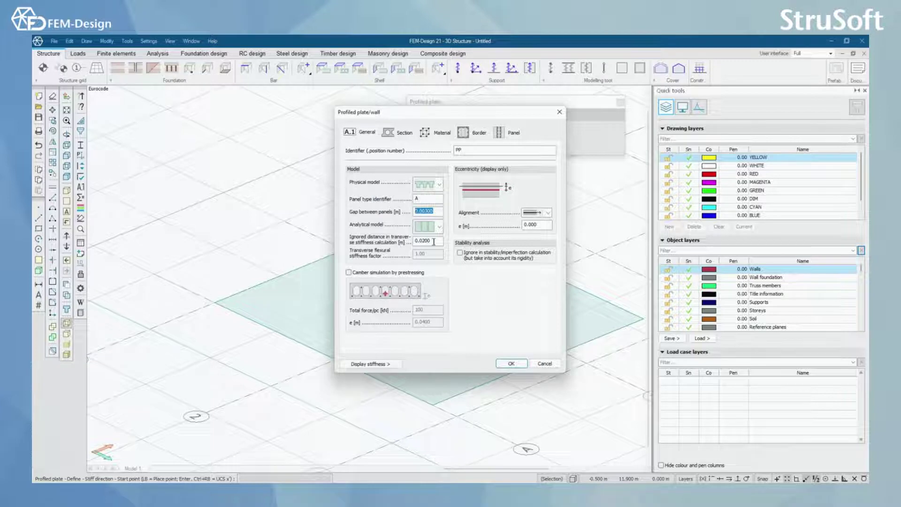
pyautogui.doubleClick(433, 242)
# - Close the profiled plate settings, keeping identifier PP
pyautogui.click(559, 112)
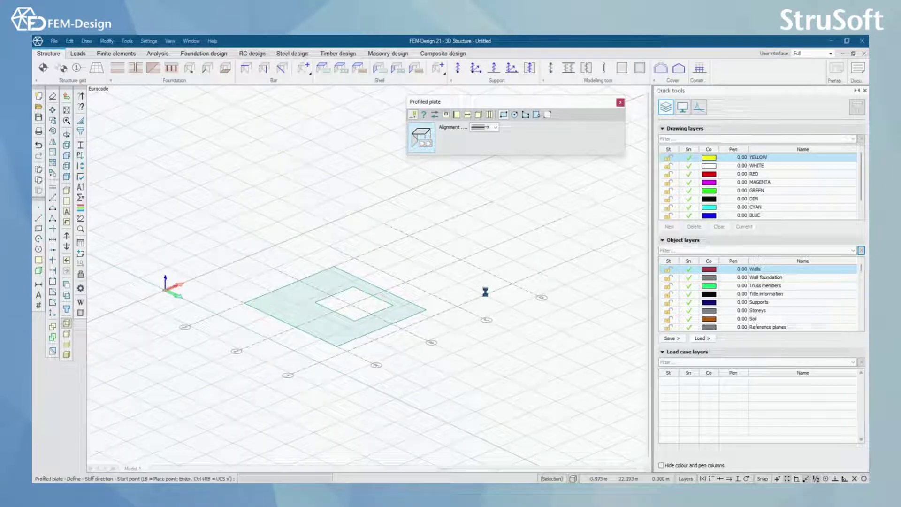
pyautogui.click(431, 133)
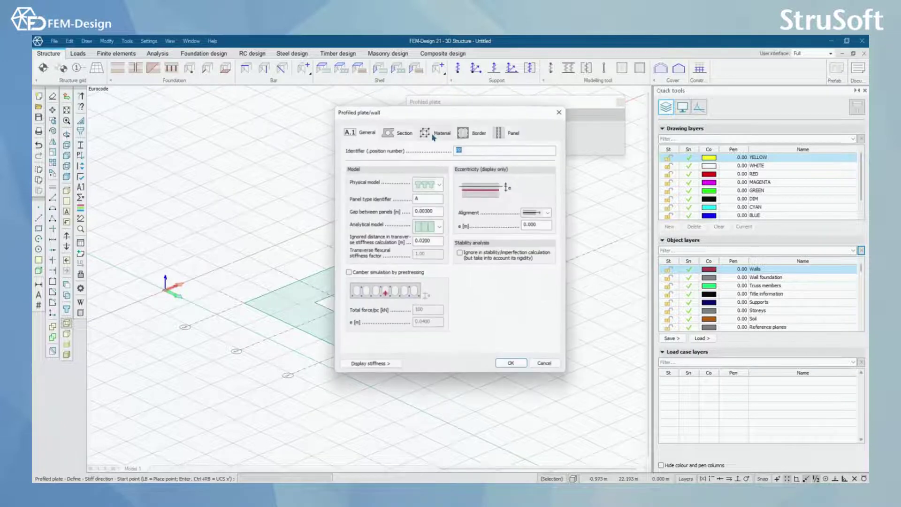
pyautogui.press('Escape')
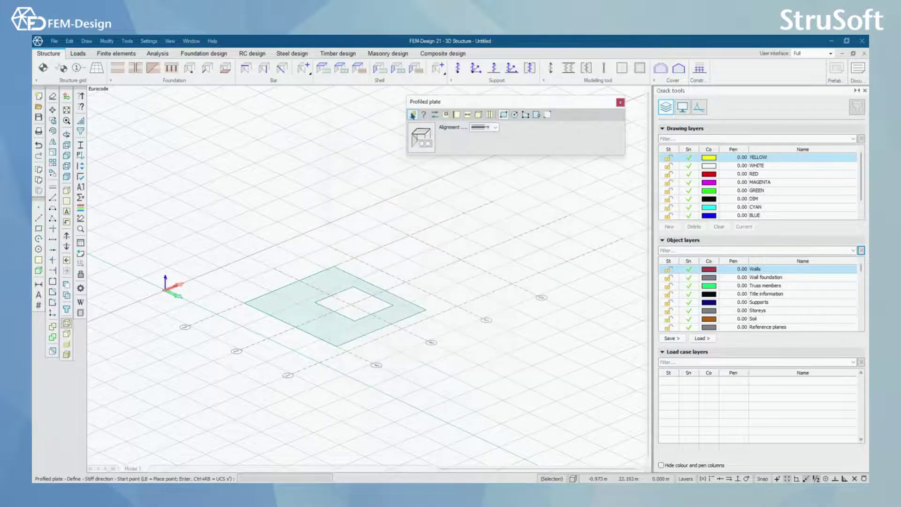
# - Draw a rectangular profiled plate beside the holed plate, setting stiff direction, corners and anchor, then flip its panels
pyautogui.moveTo(538, 237); pyautogui.dragTo(443, 337, button='middle')
pyautogui.click(419, 359)
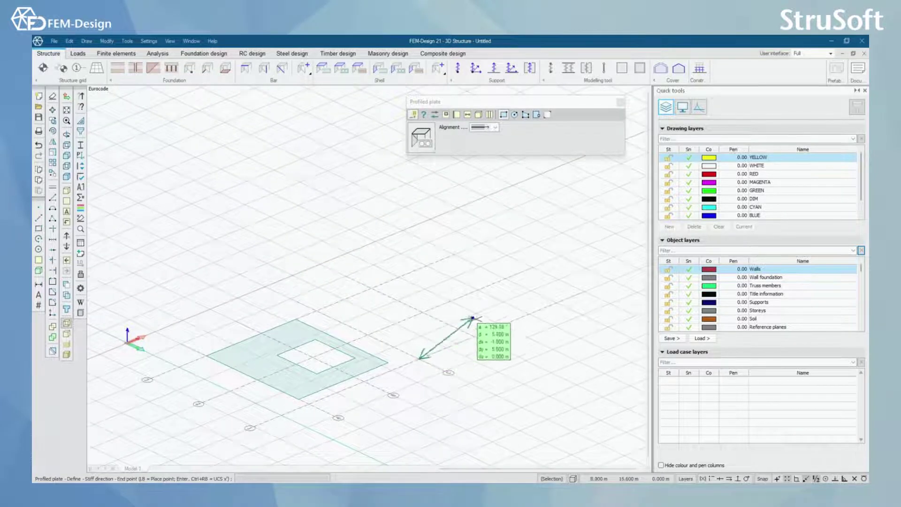
pyautogui.click(500, 325)
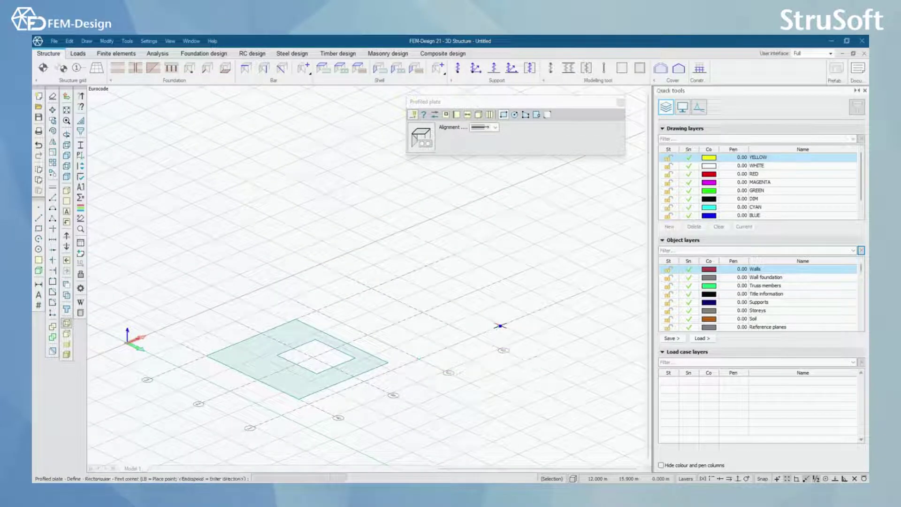
pyautogui.click(419, 359)
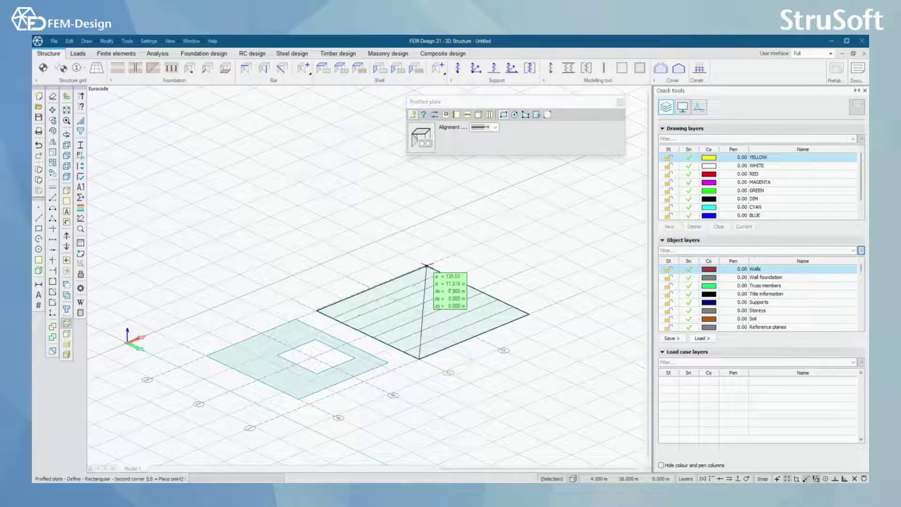
pyautogui.click(427, 266)
pyautogui.scroll(2, 427, 266)
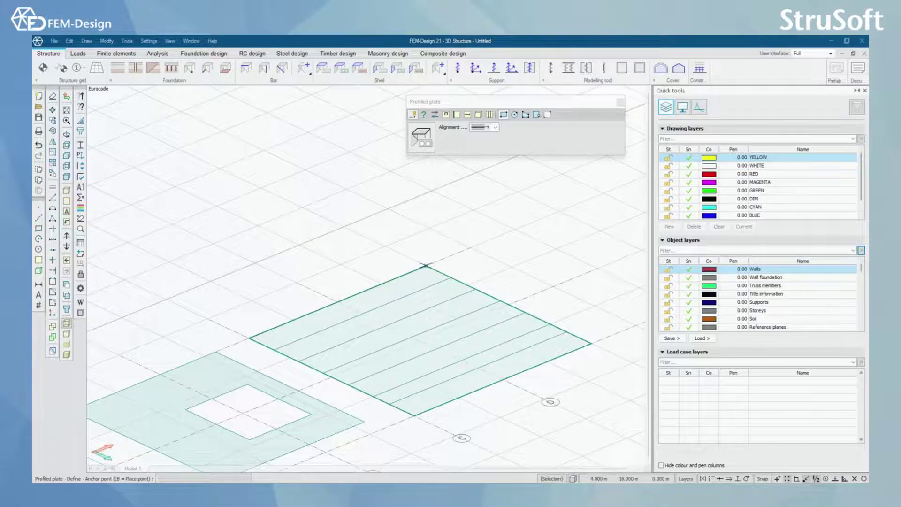
pyautogui.click(425, 265)
pyautogui.keyDown('shift'); pyautogui.moveTo(425, 333); pyautogui.dragTo(412, 348, button='middle'); pyautogui.keyUp('shift')
pyautogui.scroll(-2, 408, 345)
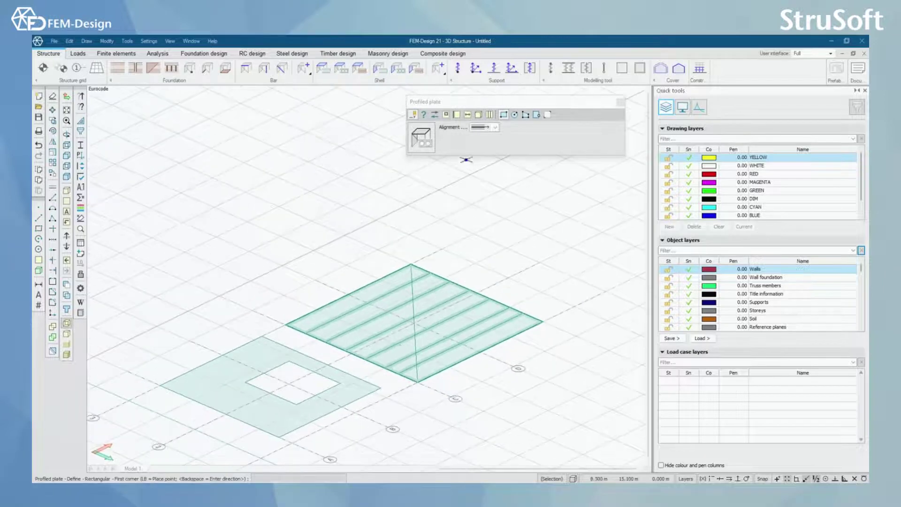
pyautogui.click(468, 116)
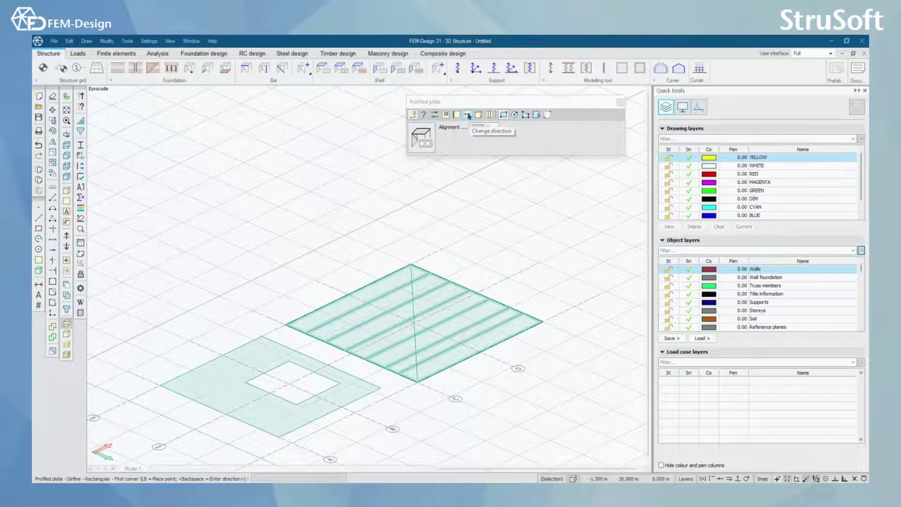
pyautogui.scroll(2, 430, 395)
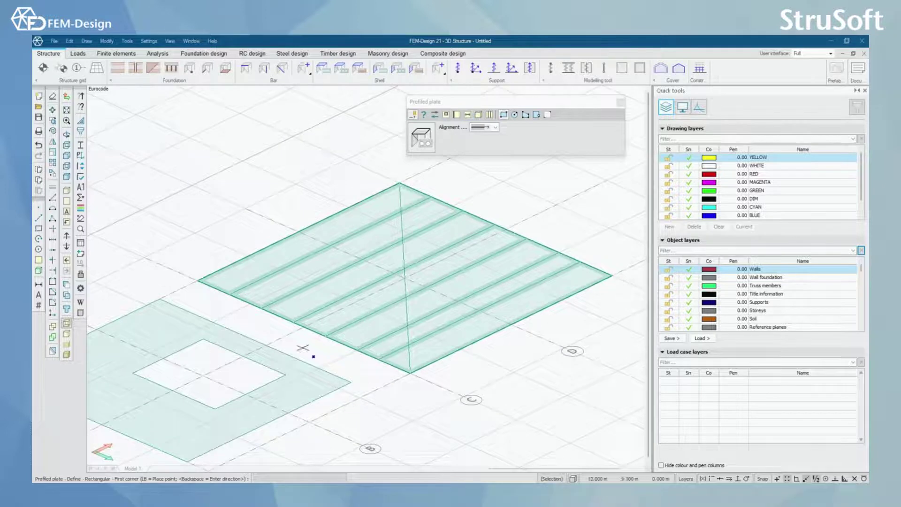
pyautogui.scroll(-3, 382, 306)
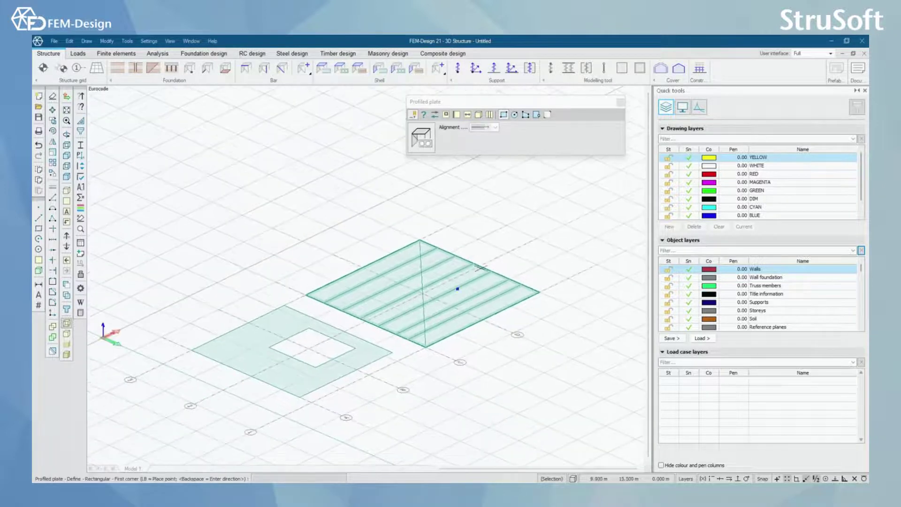
# - Switch from the profiled plate tool to Timber plate and open its default settings
pyautogui.click(620, 102)
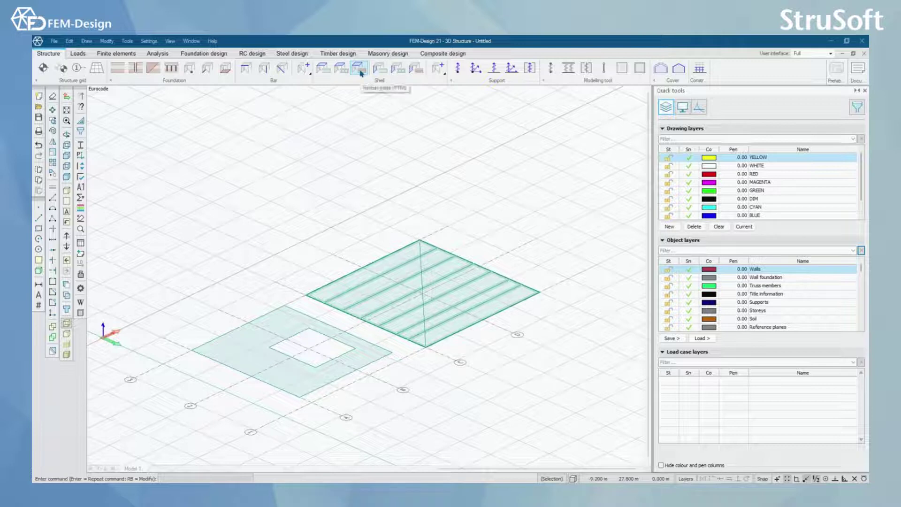
pyautogui.write('s')
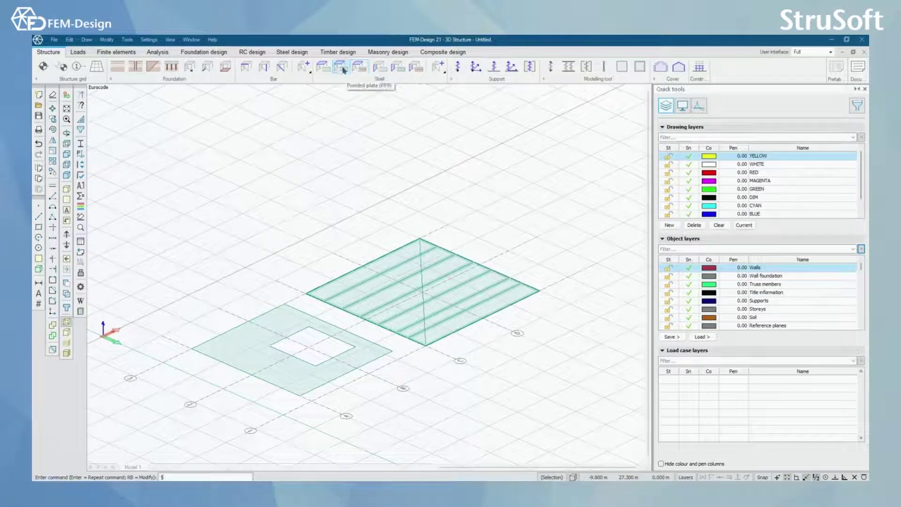
pyautogui.click(359, 69)
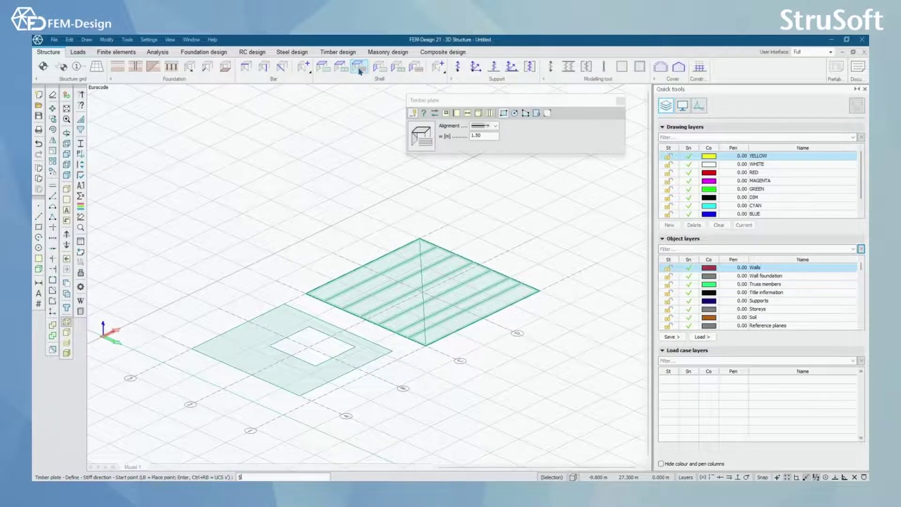
pyautogui.click(427, 139)
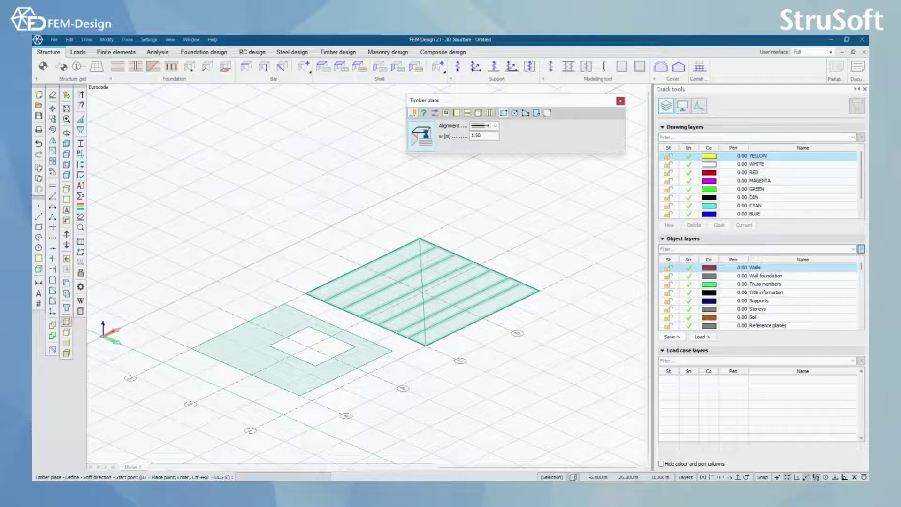
pyautogui.click(427, 137)
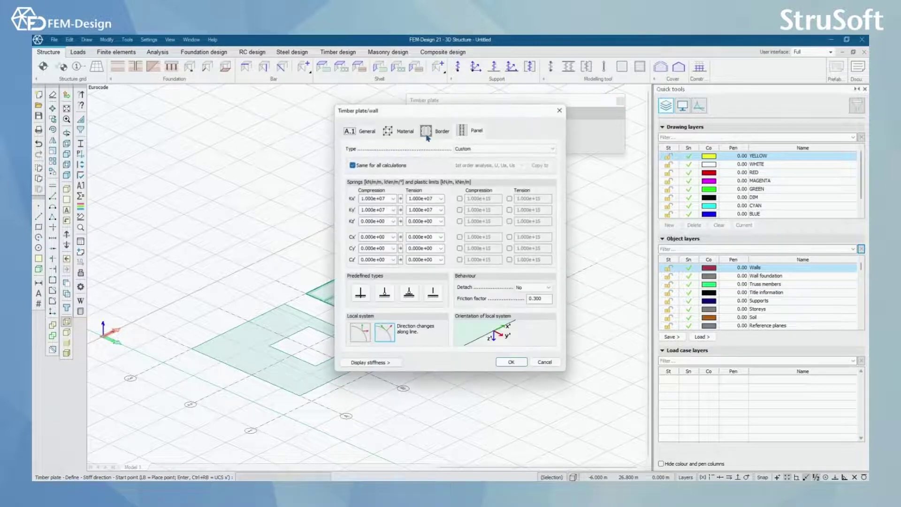
pyautogui.click(350, 133)
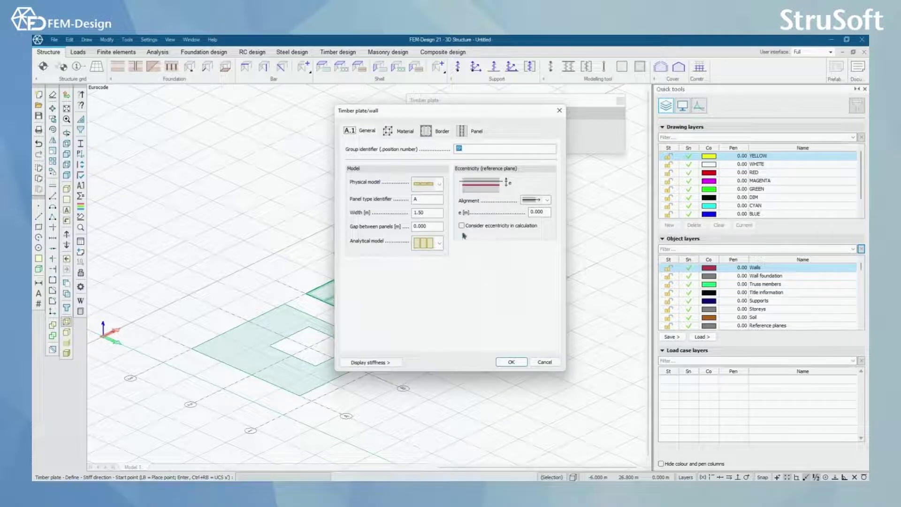
# - Change the physical model, enter panel type A, and choose the Continuous analytical model
pyautogui.click(436, 186)
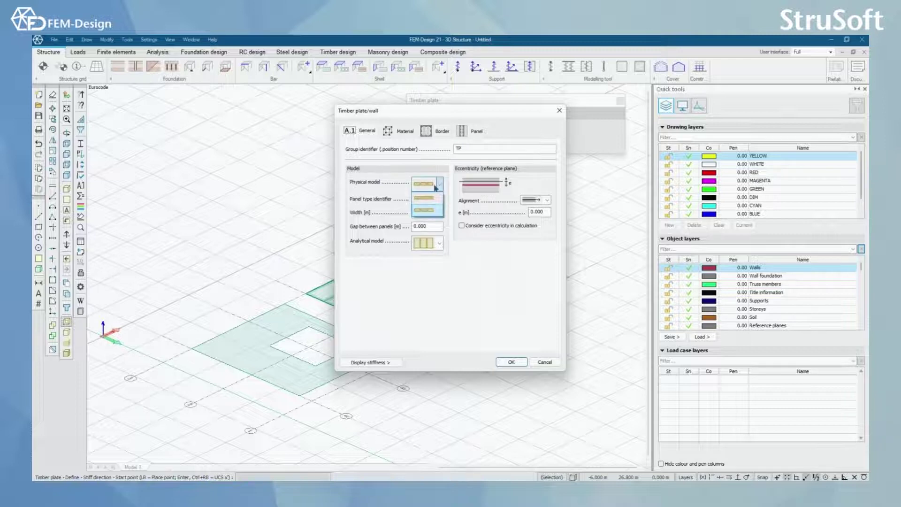
pyautogui.click(427, 209)
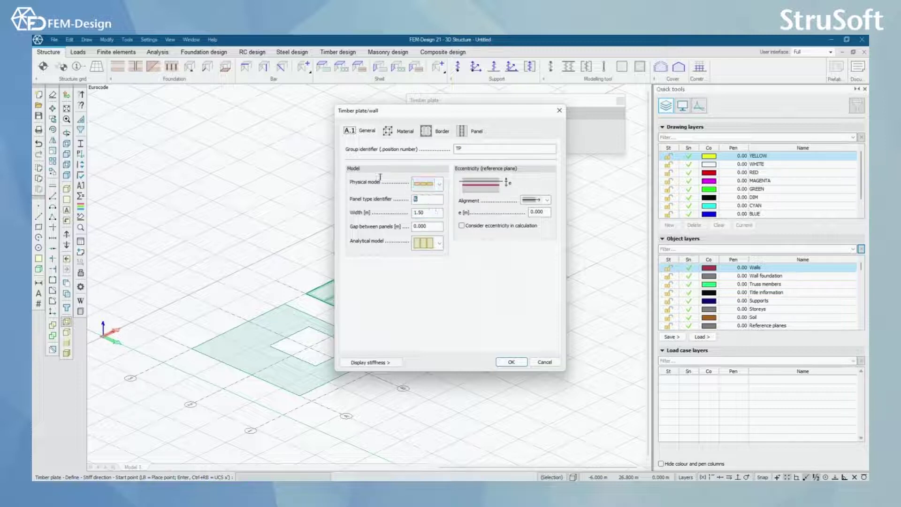
pyautogui.write('A')
pyautogui.press('Tab')
pyautogui.press('Tab')
pyautogui.click(431, 249)
pyautogui.click(425, 257)
pyautogui.click(437, 244)
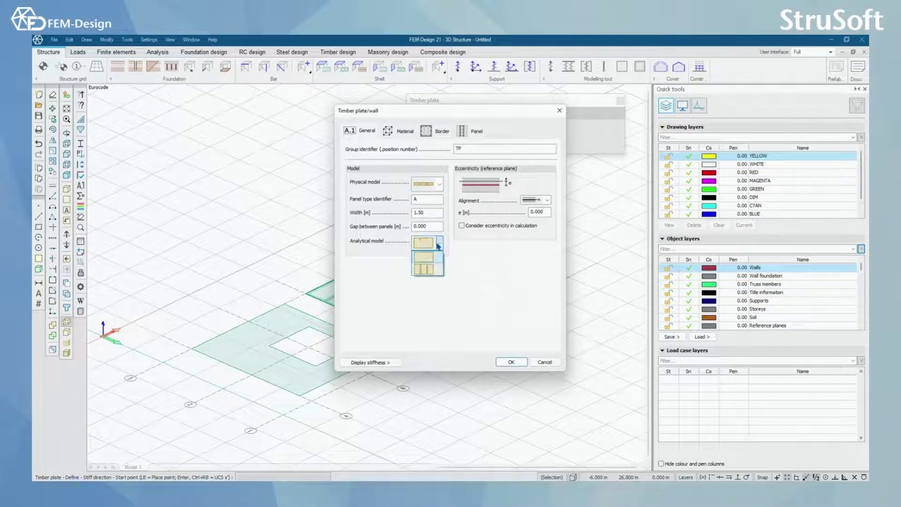
pyautogui.click(435, 272)
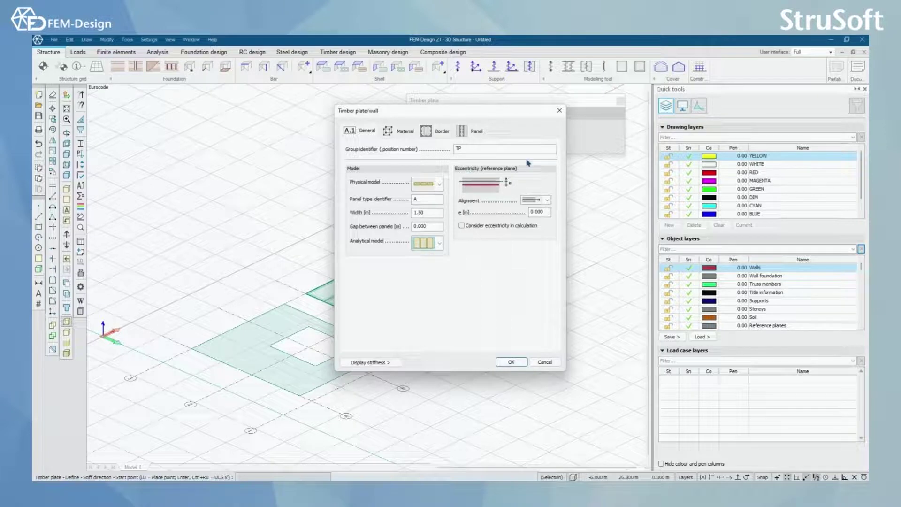
# - Review the Material page with Orthotropic shell kept, plus the Border and Panel pages, then close
pyautogui.click(398, 131)
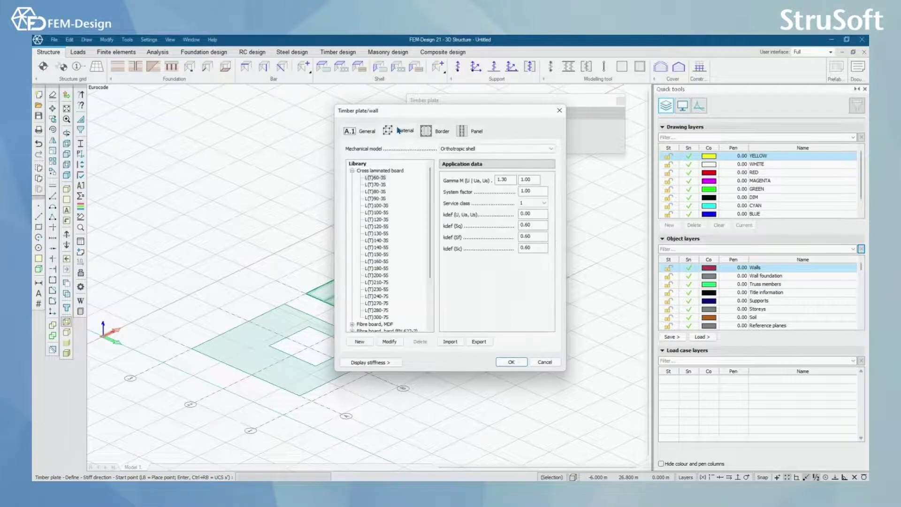
pyautogui.click(352, 172)
pyautogui.click(482, 149)
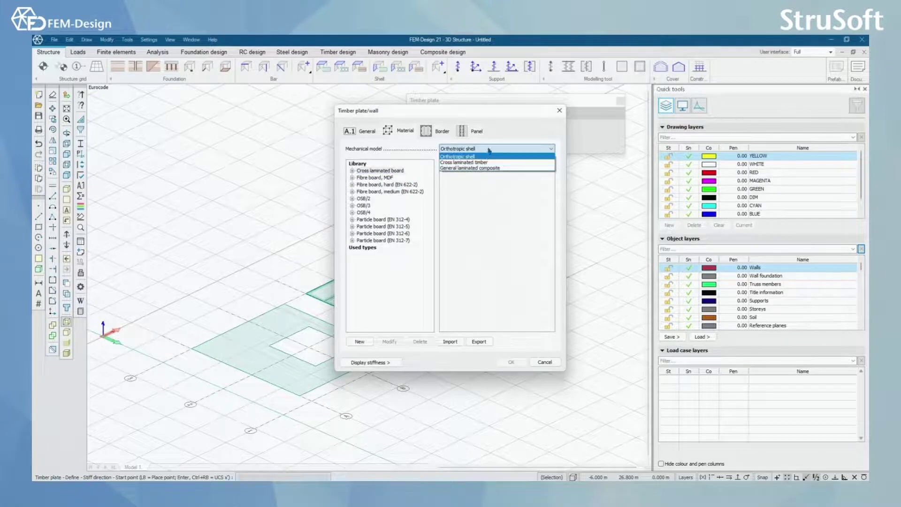
pyautogui.click(488, 156)
pyautogui.click(442, 133)
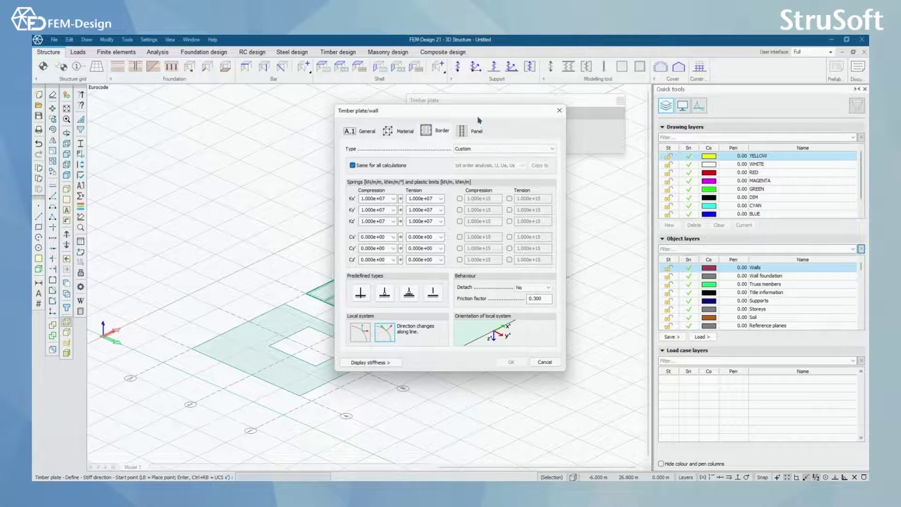
pyautogui.moveTo(477, 116); pyautogui.dragTo(453, 124)
pyautogui.click(343, 139)
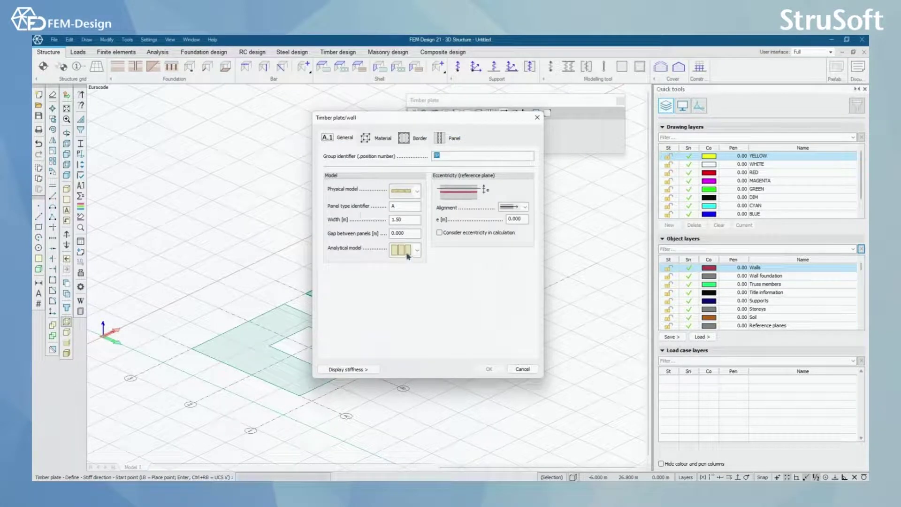
pyautogui.click(453, 138)
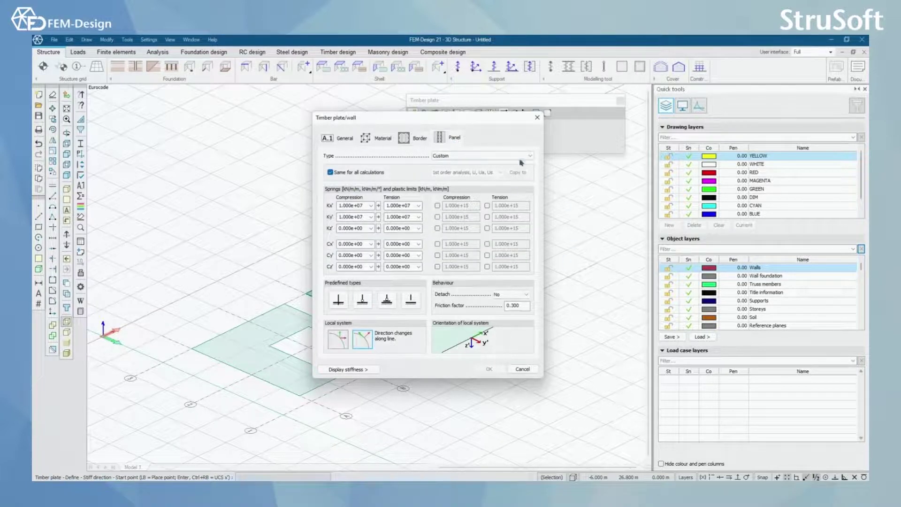
pyautogui.click(537, 117)
# - Draw a square timber plate right of the profiled plate via stiff direction, corners and anchor
pyautogui.scroll(-2, 486, 258)
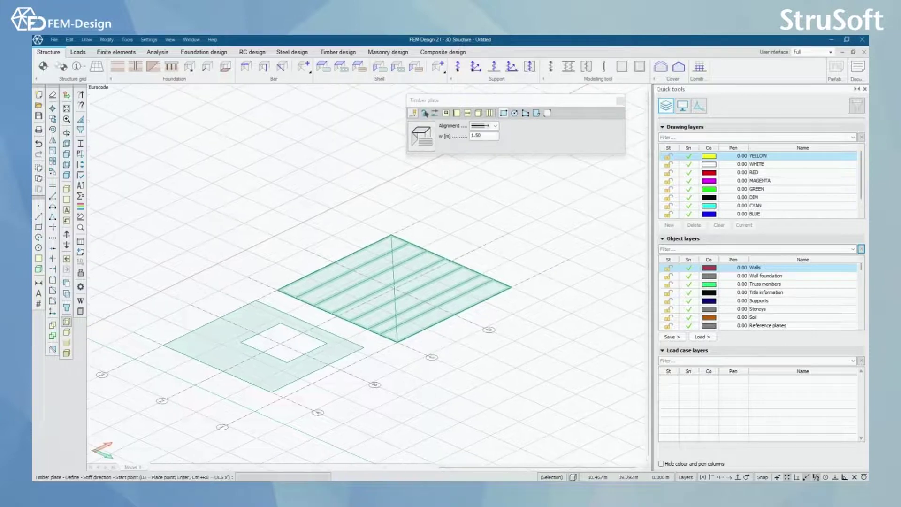
pyautogui.moveTo(547, 383); pyautogui.dragTo(479, 354, button='middle')
pyautogui.click(482, 352)
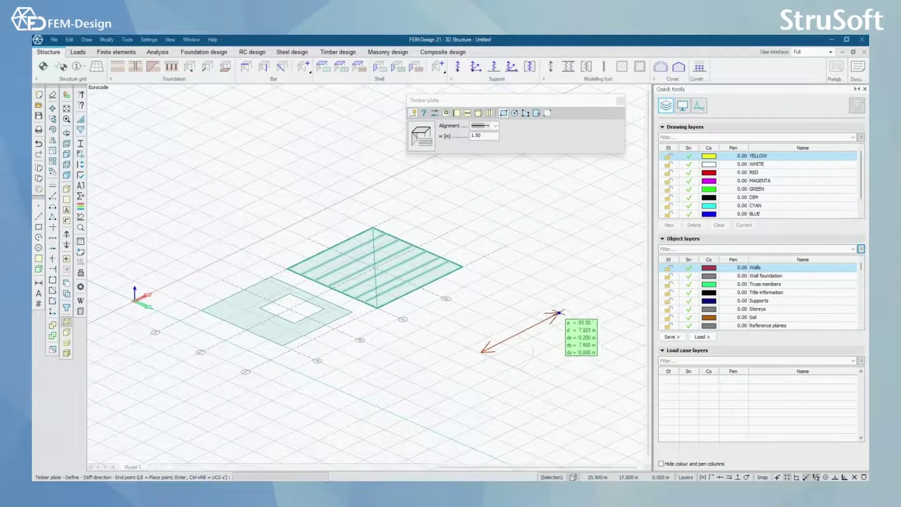
pyautogui.click(563, 319)
pyautogui.click(519, 359)
pyautogui.click(511, 286)
pyautogui.click(511, 286)
pyautogui.moveTo(511, 285); pyautogui.dragTo(465, 265, button='middle')
pyautogui.scroll(-2, 444, 248)
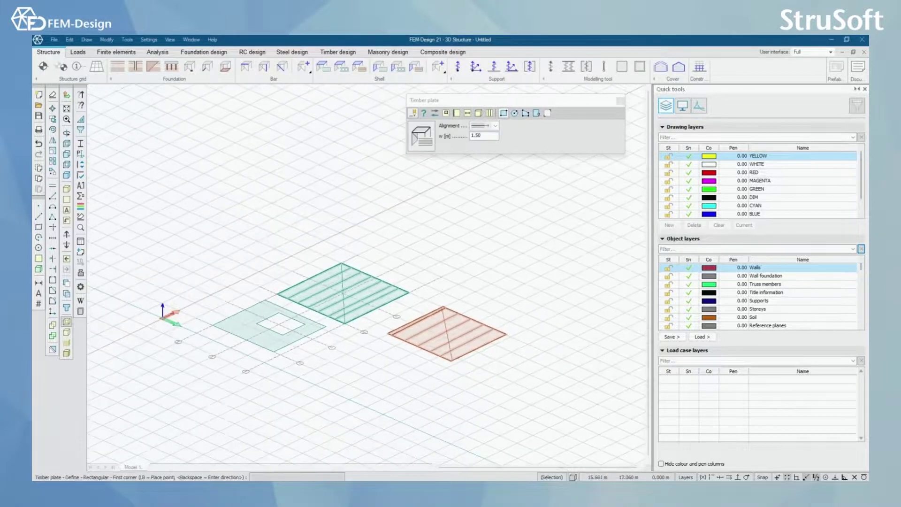
pyautogui.click(620, 100)
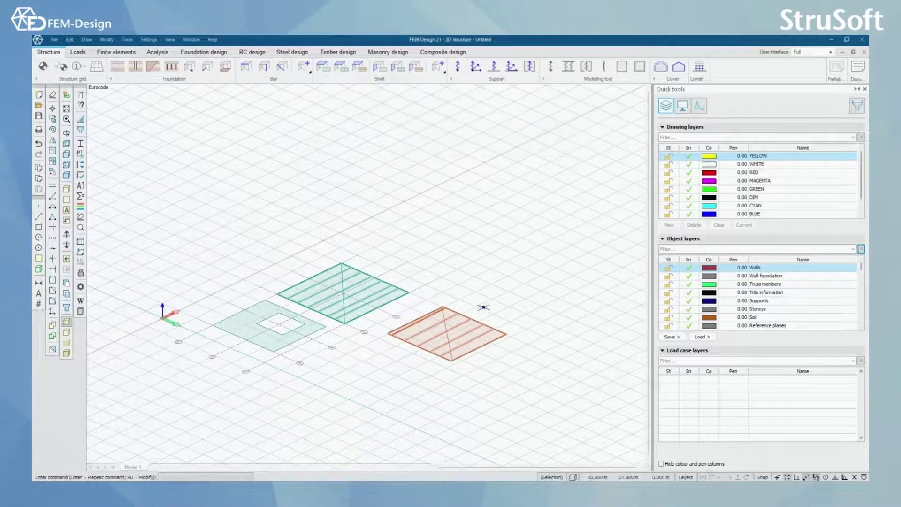
pyautogui.moveTo(442, 255); pyautogui.dragTo(513, 257, button='middle')
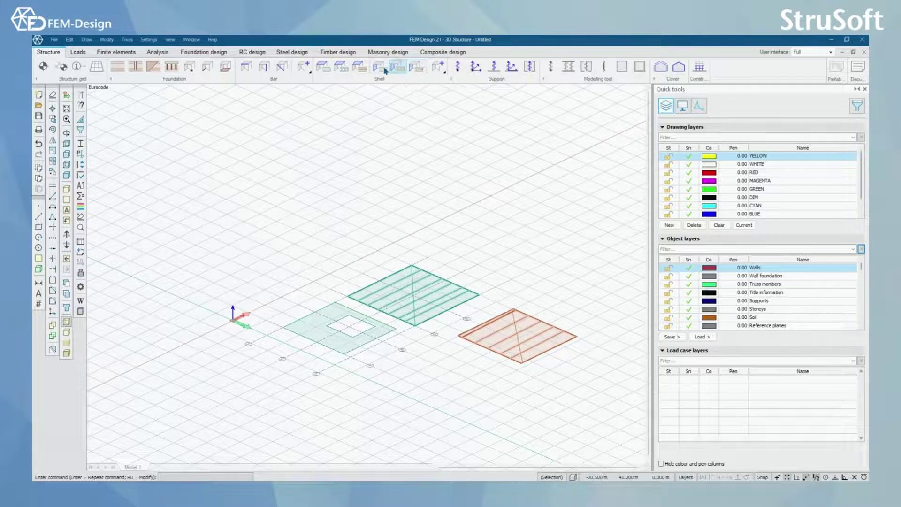
pyautogui.click(381, 68)
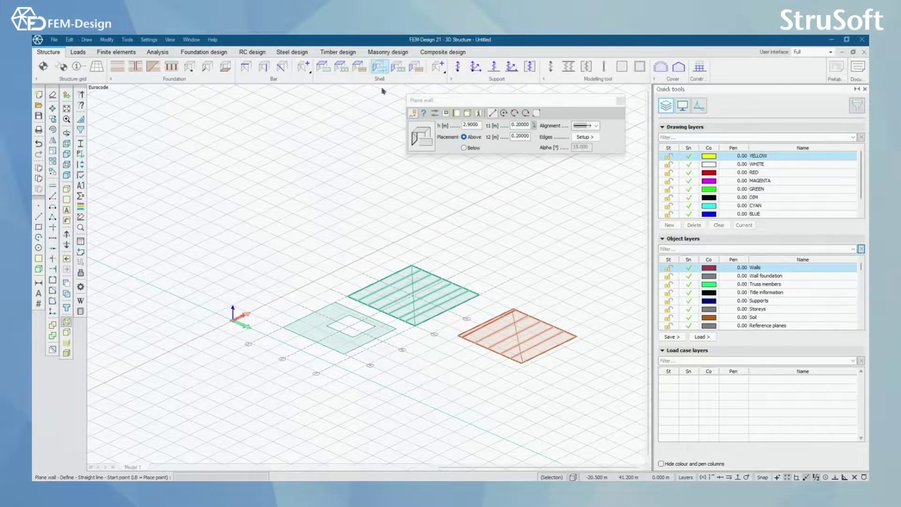
pyautogui.moveTo(523, 181); pyautogui.dragTo(457, 160, button='middle')
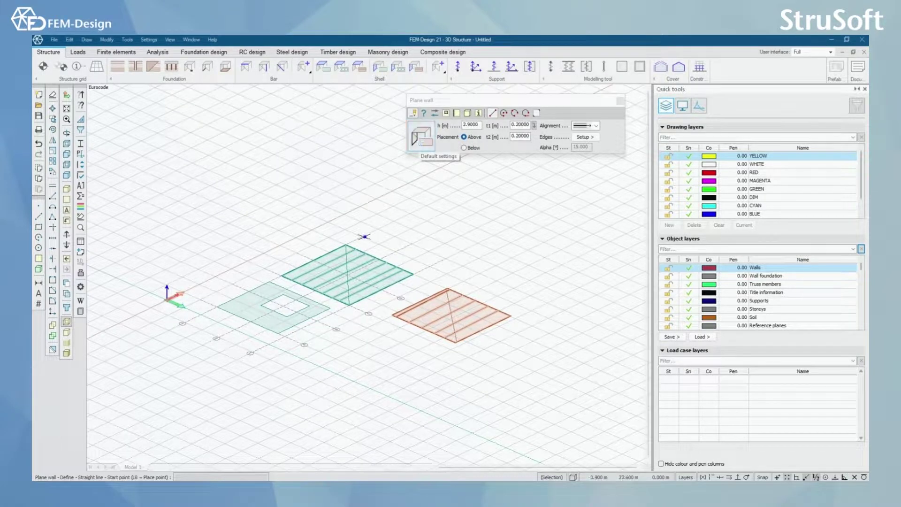
pyautogui.moveTo(395, 233); pyautogui.dragTo(403, 231, button='middle')
pyautogui.click(621, 101)
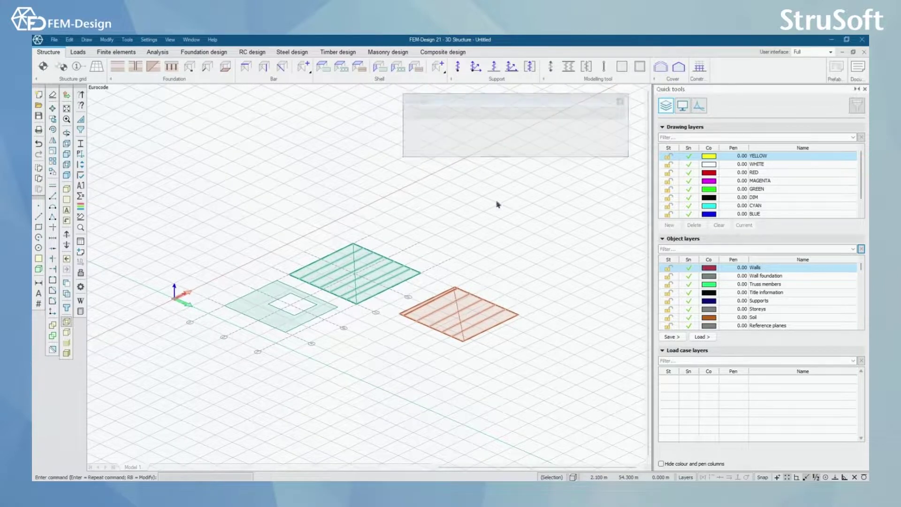
pyautogui.scroll(3, 459, 255)
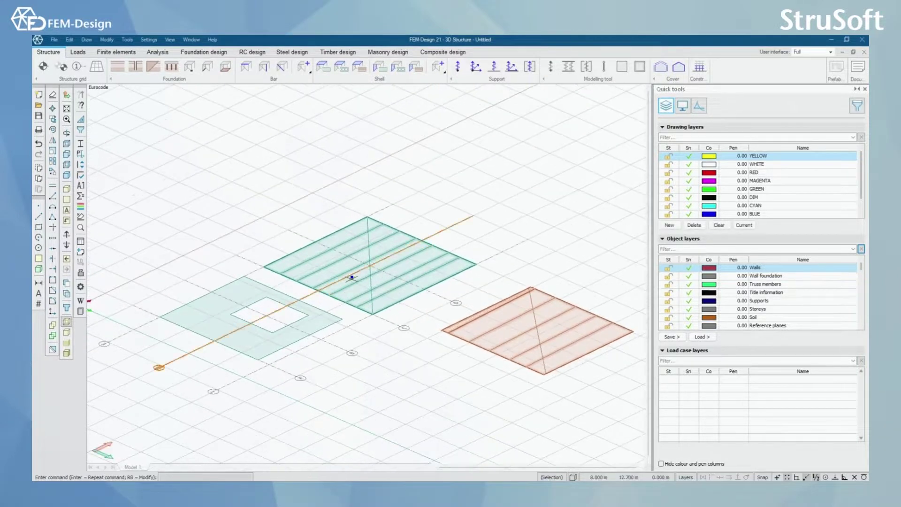
pyautogui.click(373, 288)
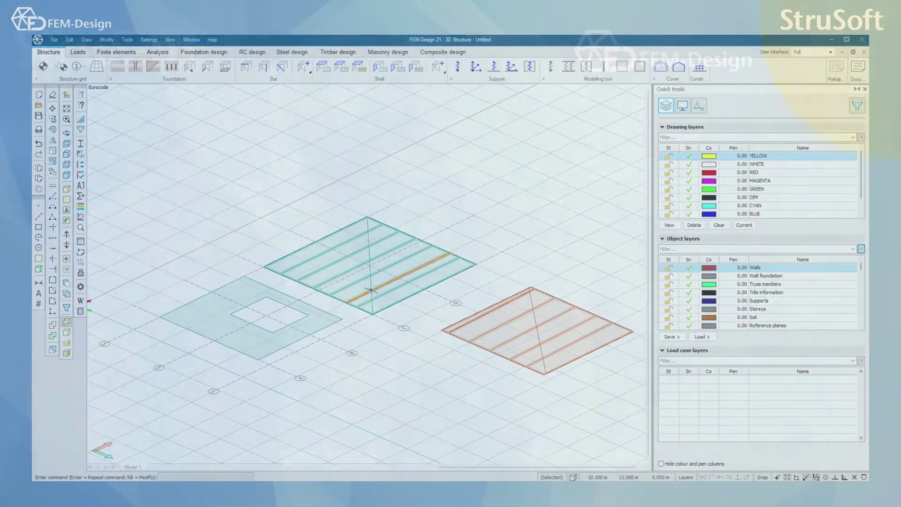